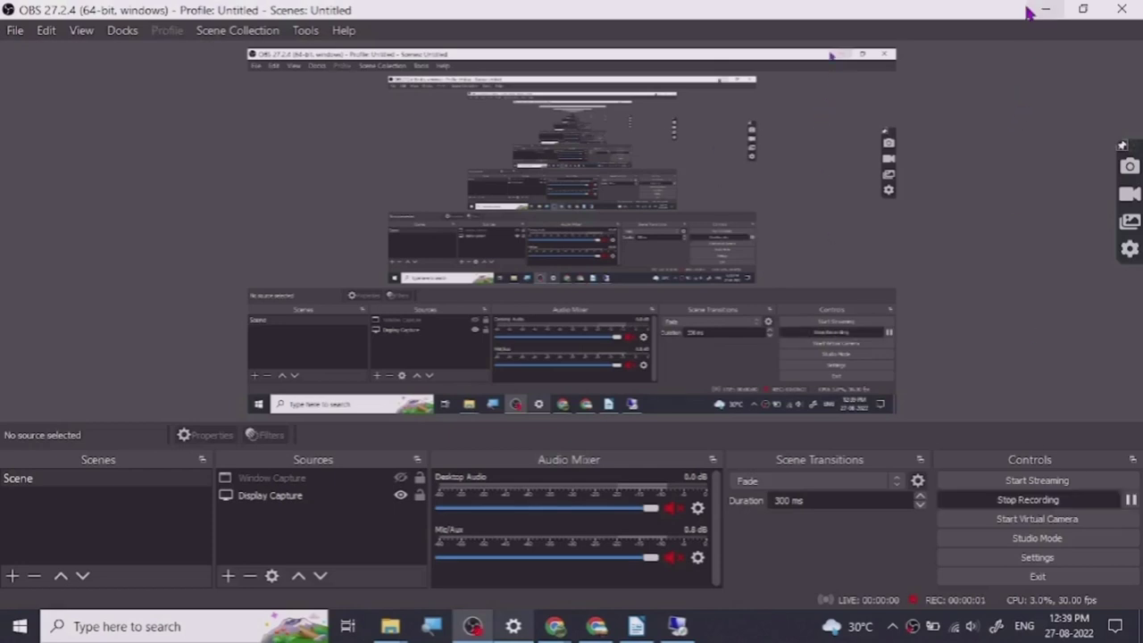
Hide the recording software and scroll briefly through the YouTube page.
click(1036, 10)
scroll(295, 393, up, 3)
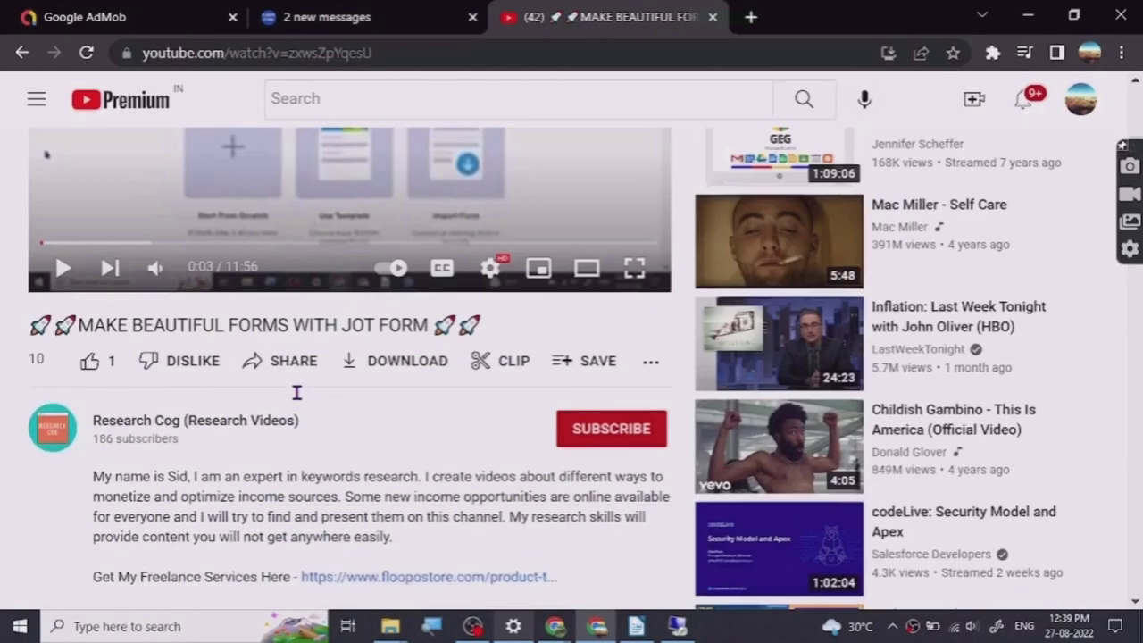
scroll(295, 389, down, 3)
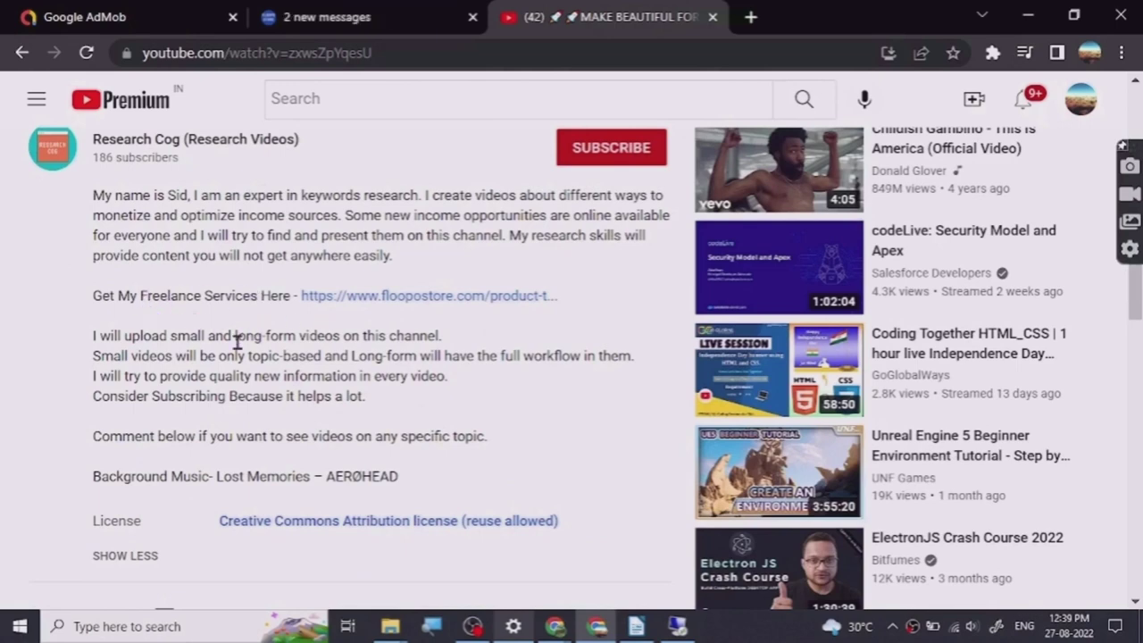
scroll(232, 342, up, 2)
scroll(207, 399, down, 2)
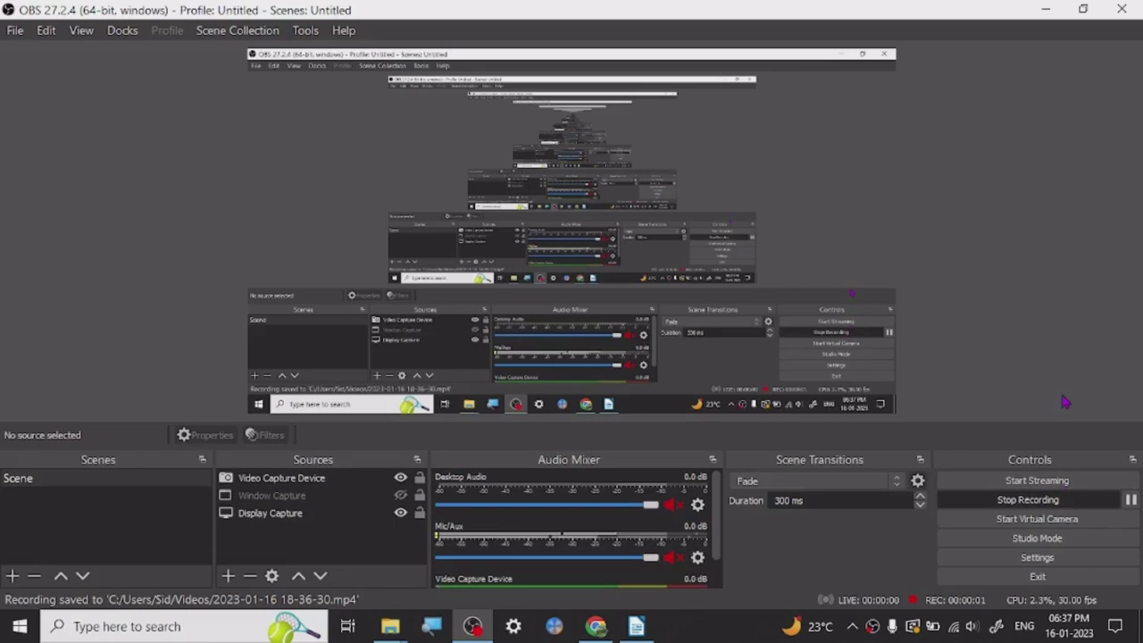
Reveal Discord and scroll through the generated image grids in #newbies-134.
click(1046, 11)
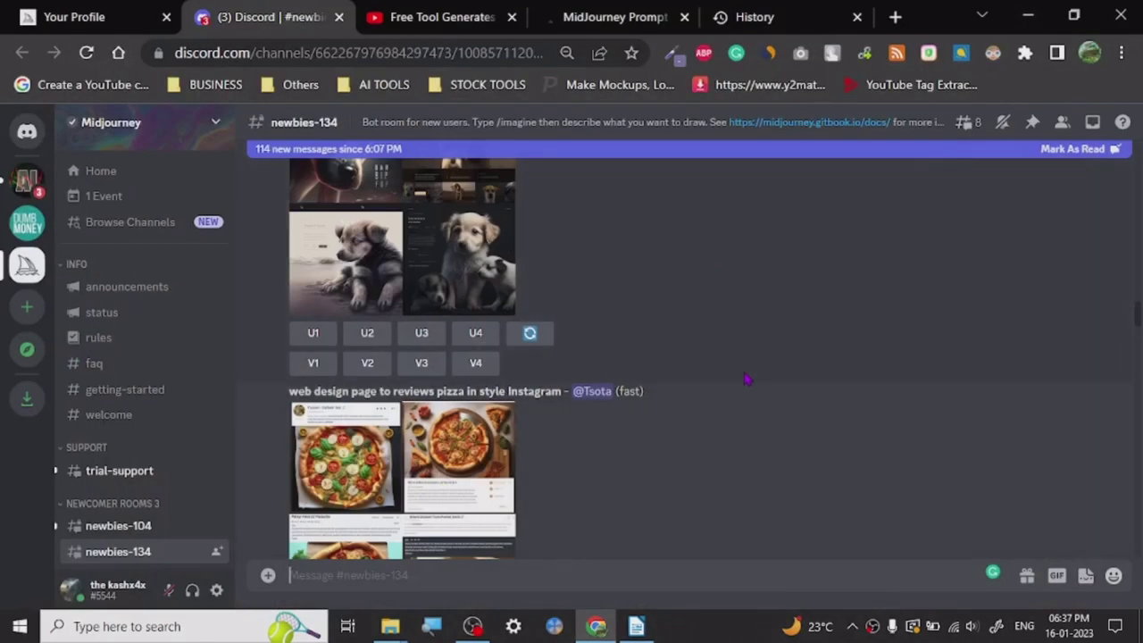
scroll(693, 376, up, 2)
scroll(693, 375, down, 1)
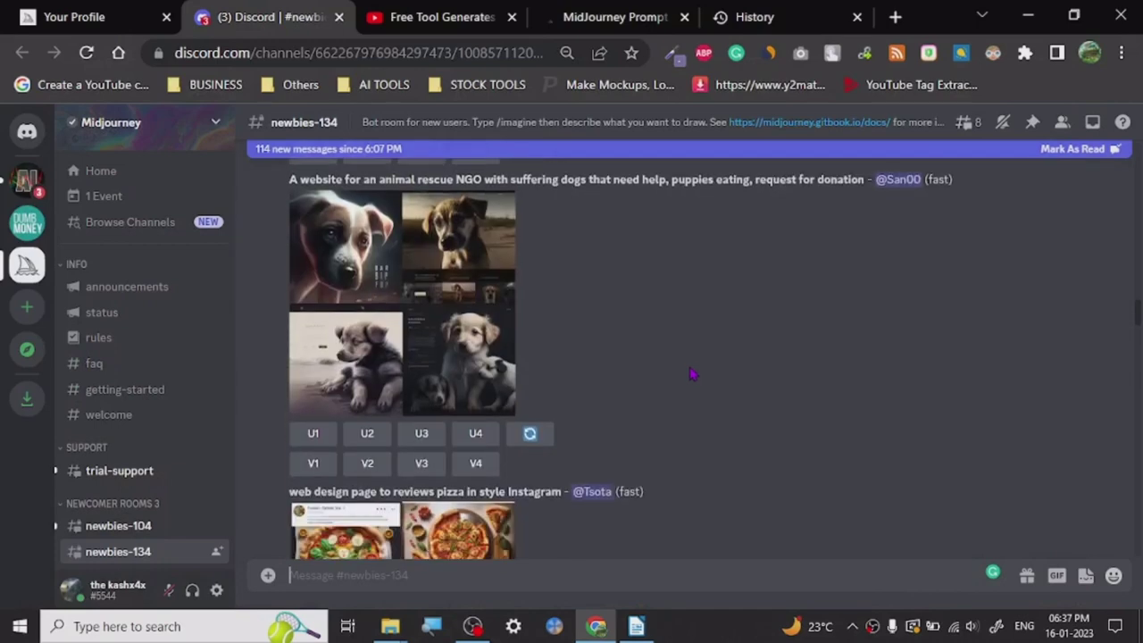
scroll(688, 374, down, 5)
scroll(683, 411, down, 3)
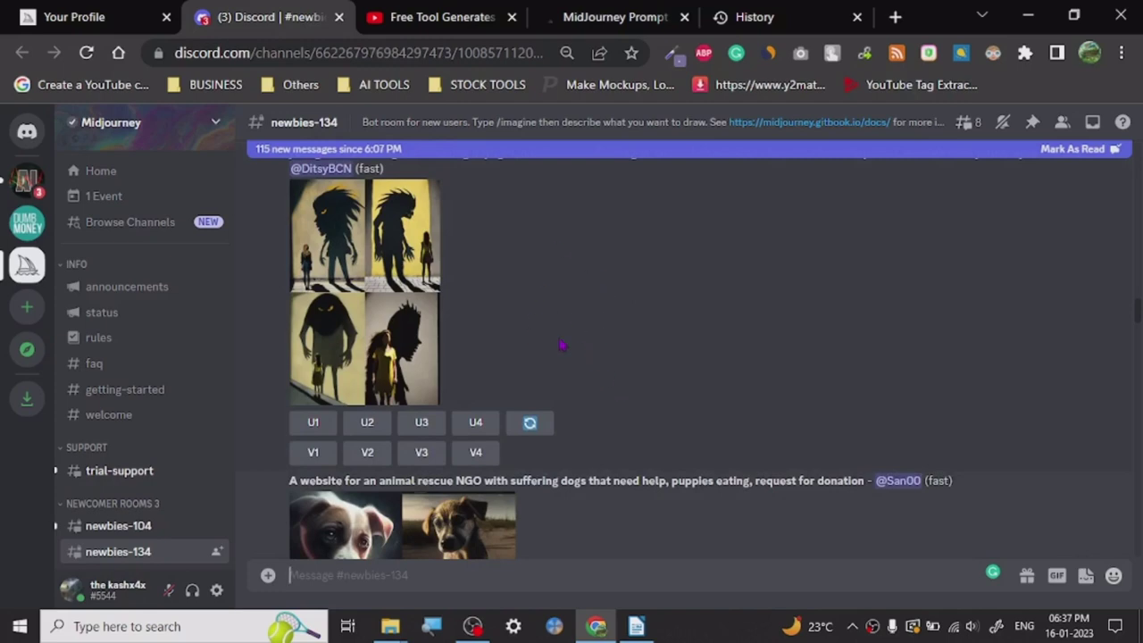
scroll(563, 339, down, 8)
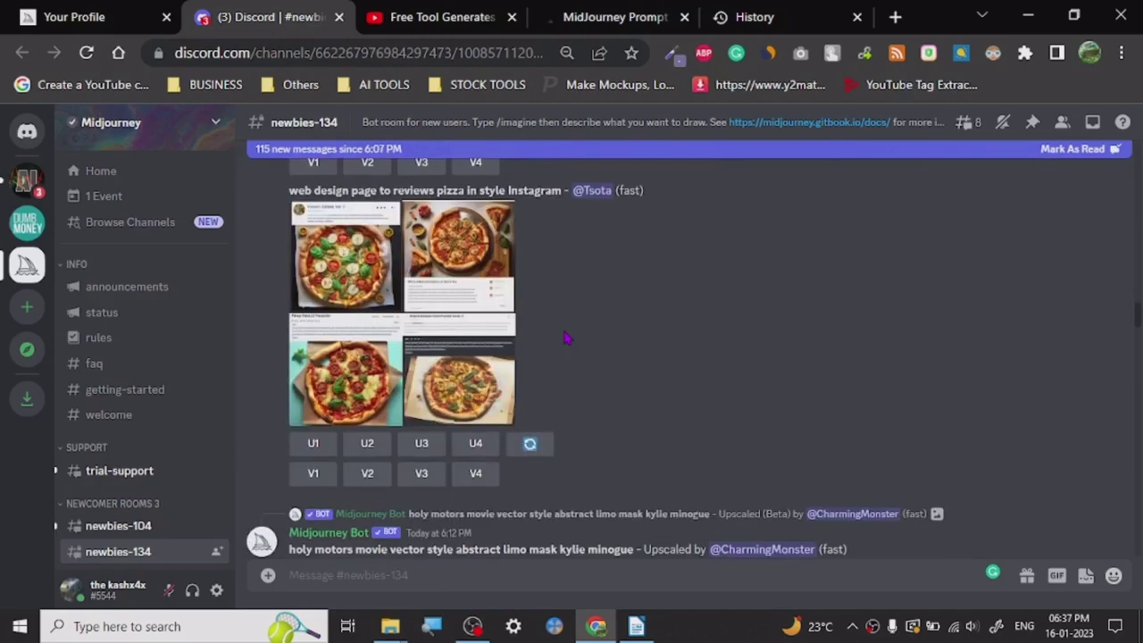
scroll(620, 368, up, 8)
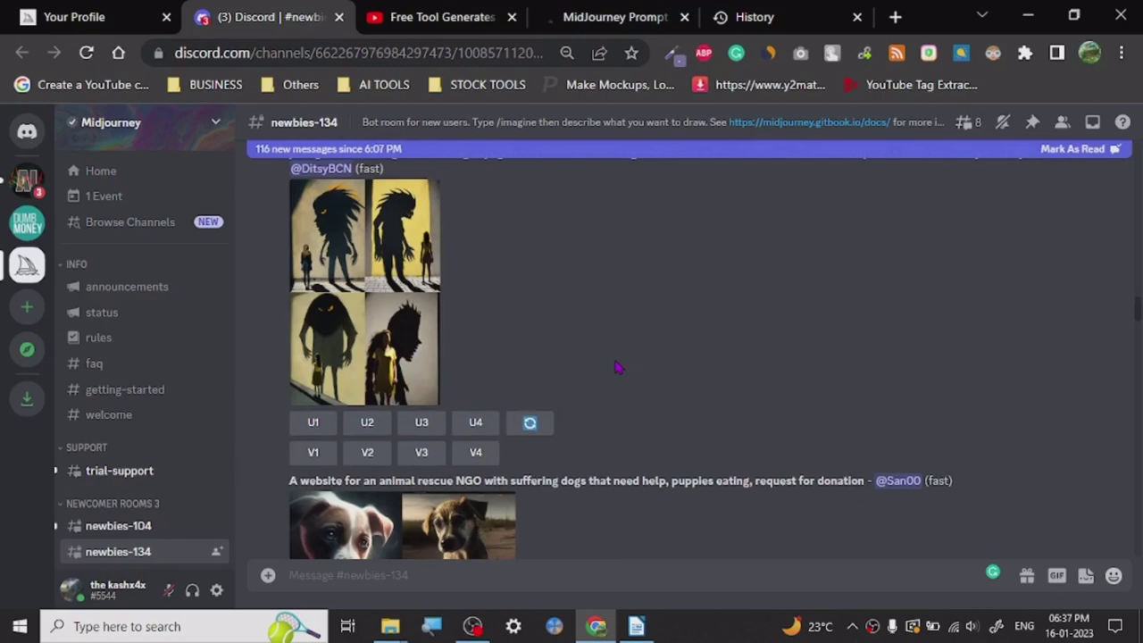
scroll(618, 366, up, 10)
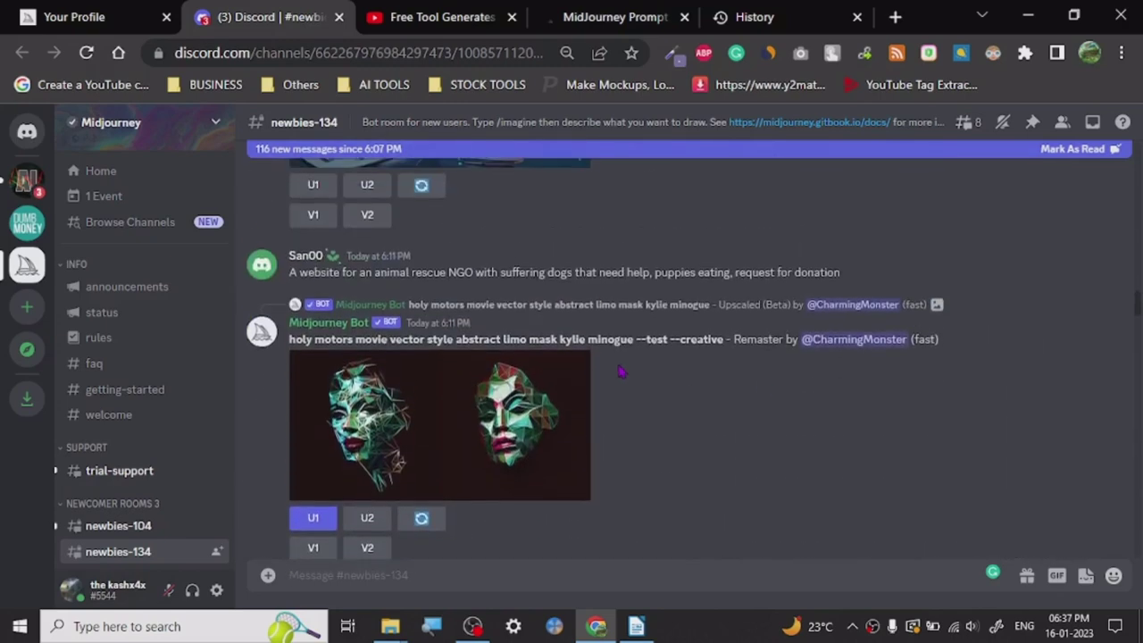
scroll(763, 393, up, 10)
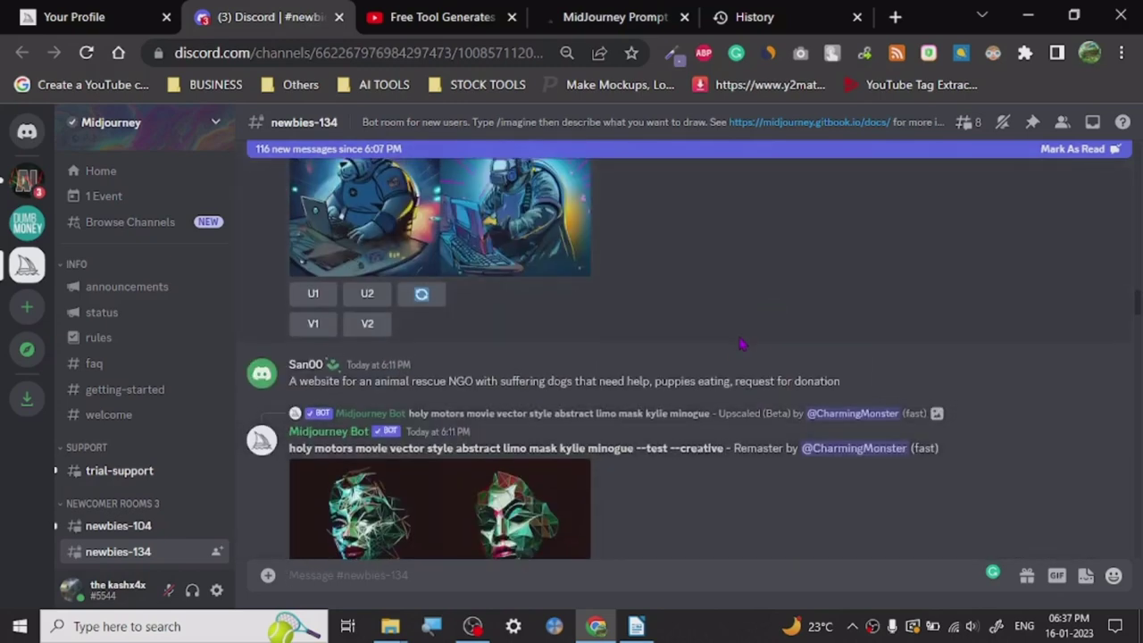
Open Purchase Plan from the Midjourney profile and mark the Basic Plan's 8 / month price.
click(74, 14)
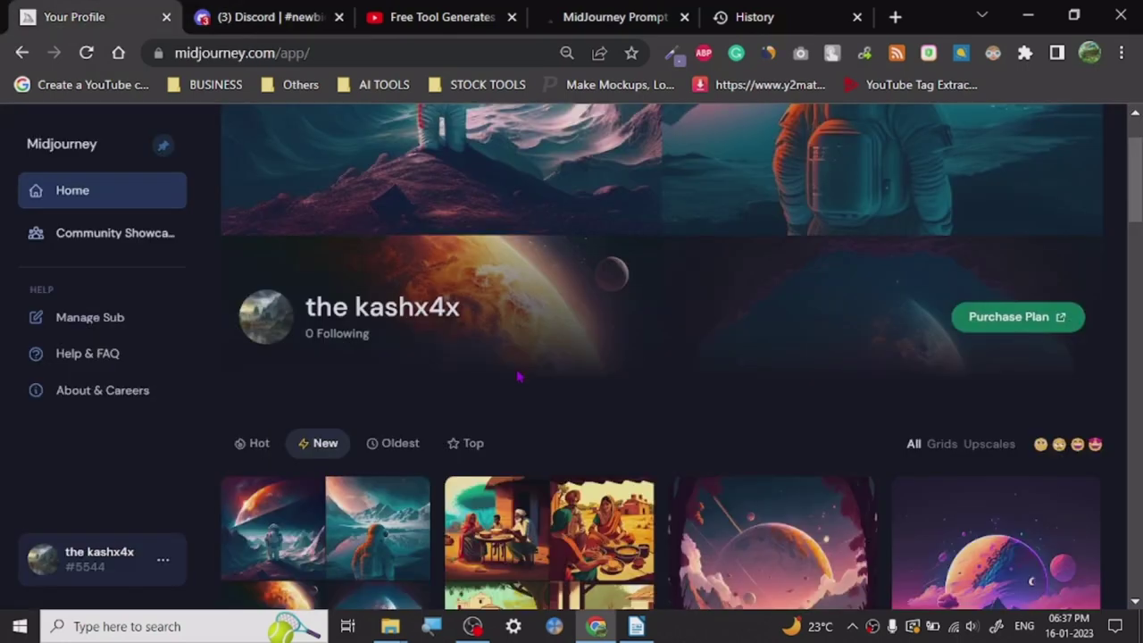
scroll(357, 357, down, 3)
scroll(660, 357, up, 2)
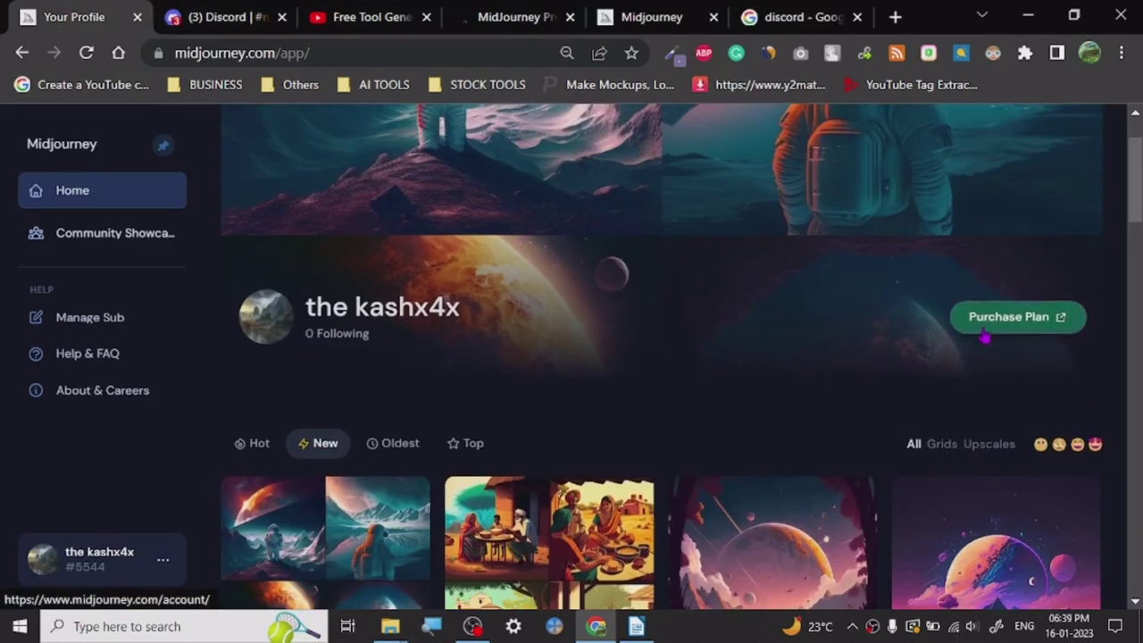
click(983, 329)
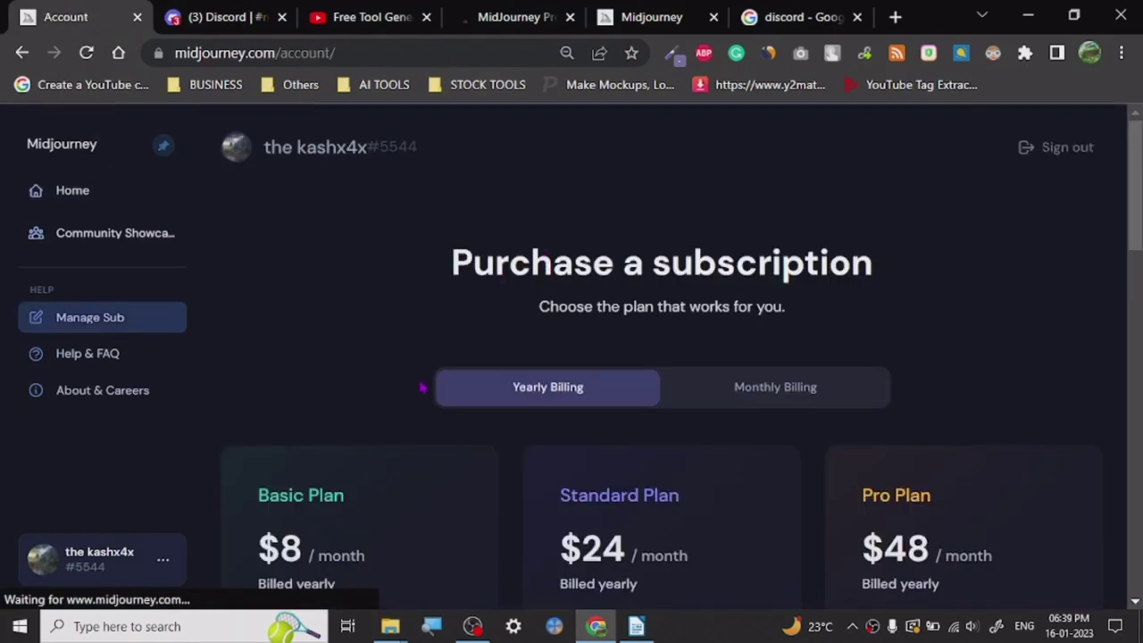
scroll(464, 348, down, 2)
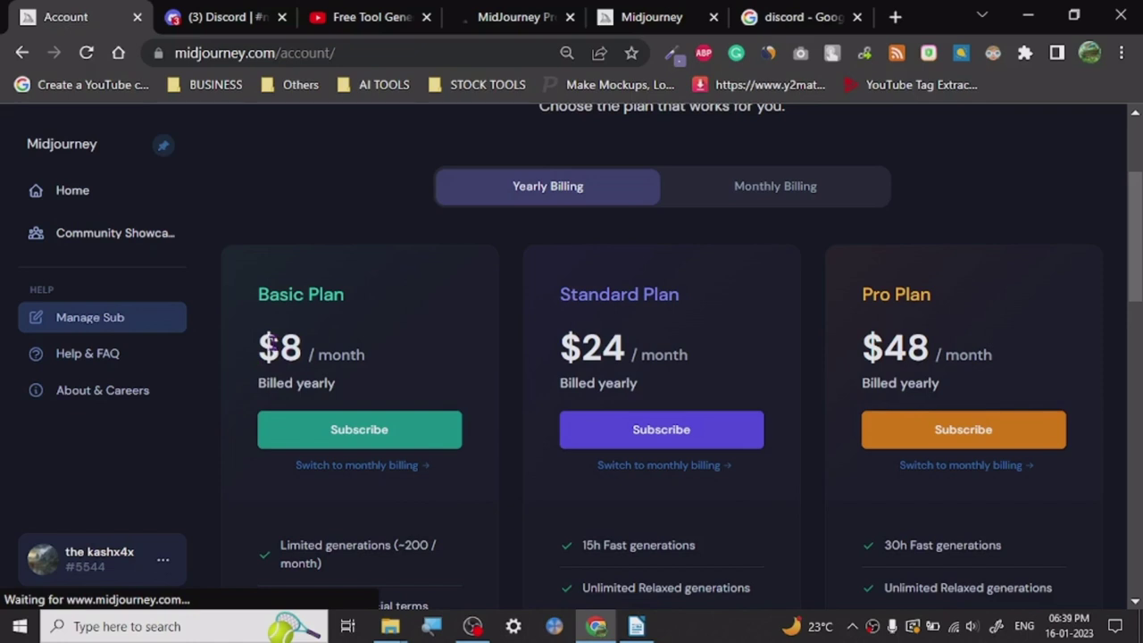
drag(283, 350, 381, 361)
click(388, 360)
Switch back to Discord and scroll the newbies-134 feed, including the alien-with-cigar grid.
key(ctrl+Tab)
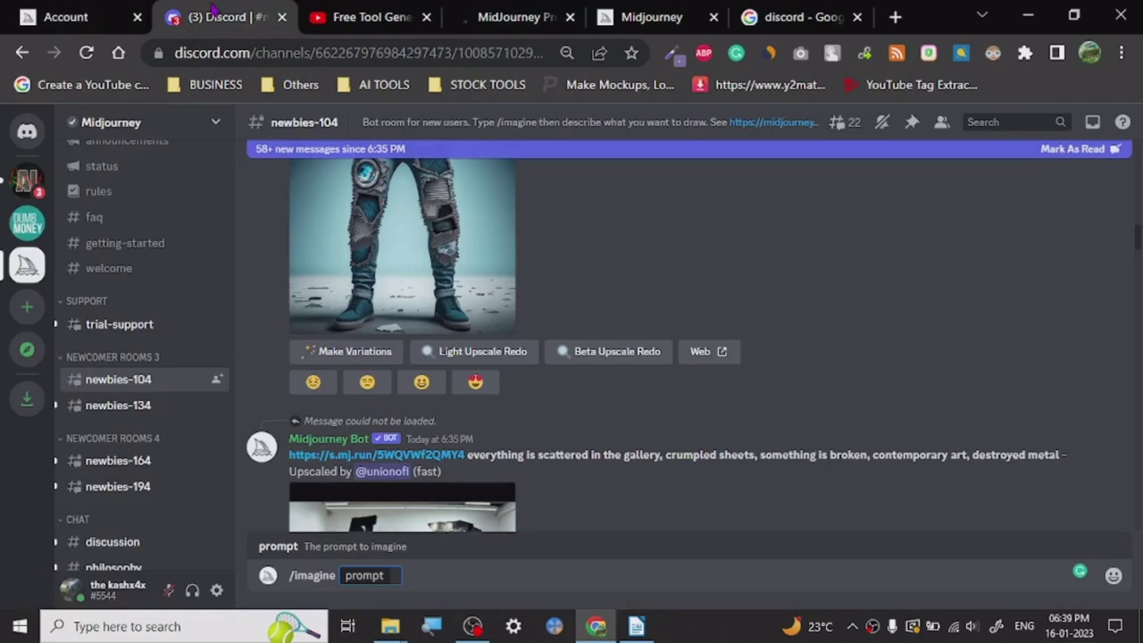
scroll(475, 304, up, 5)
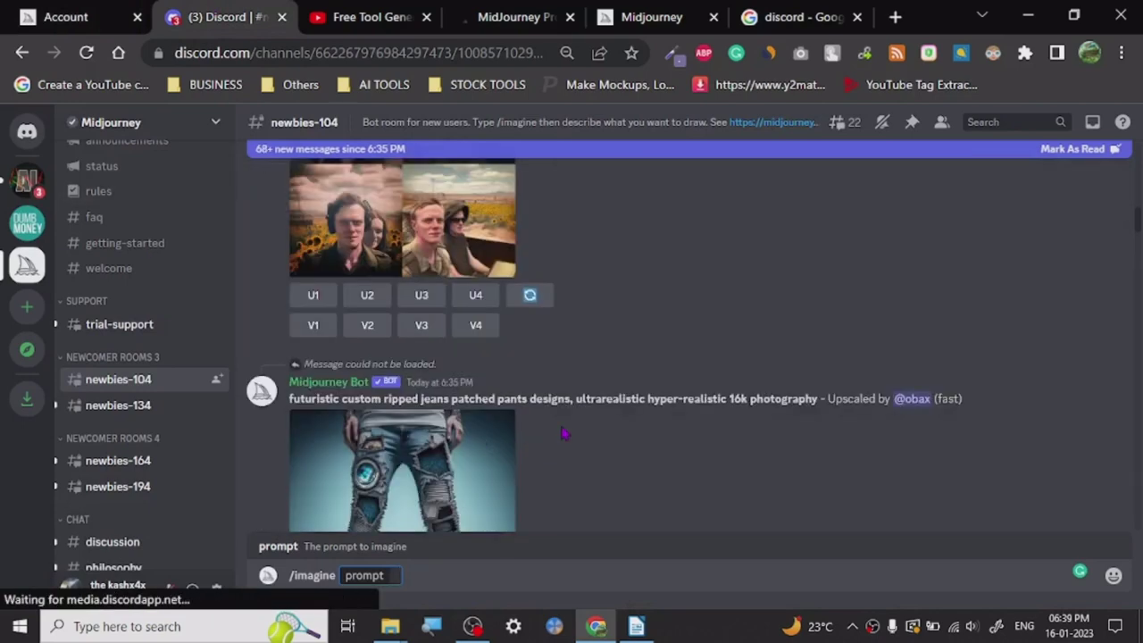
scroll(562, 392, down, 10)
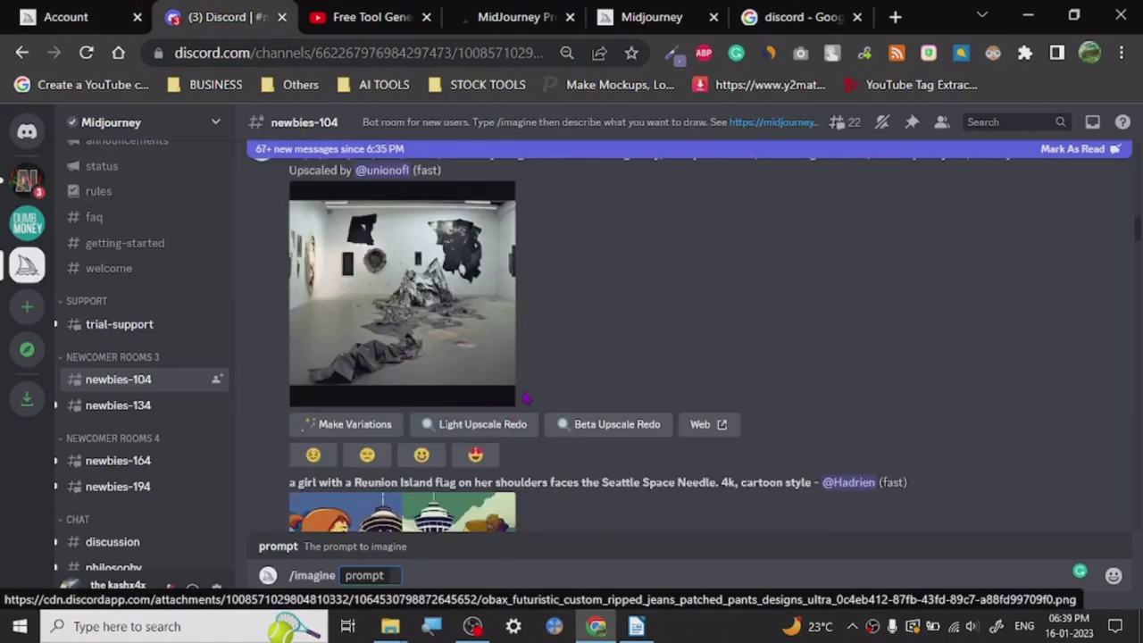
scroll(564, 348, down, 3)
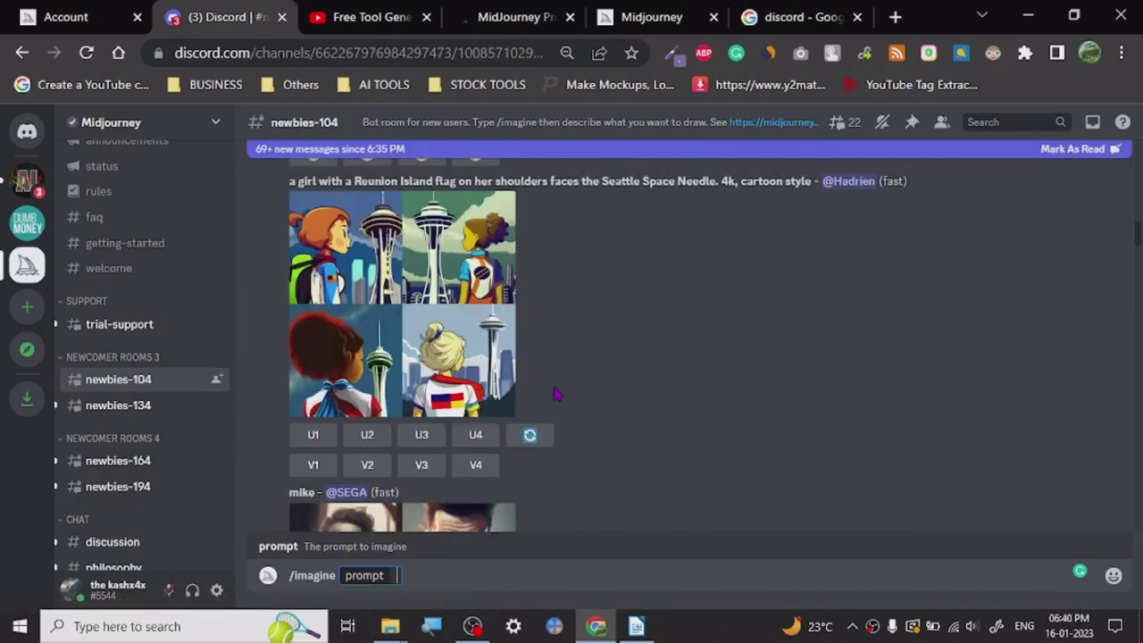
scroll(556, 392, down, 2)
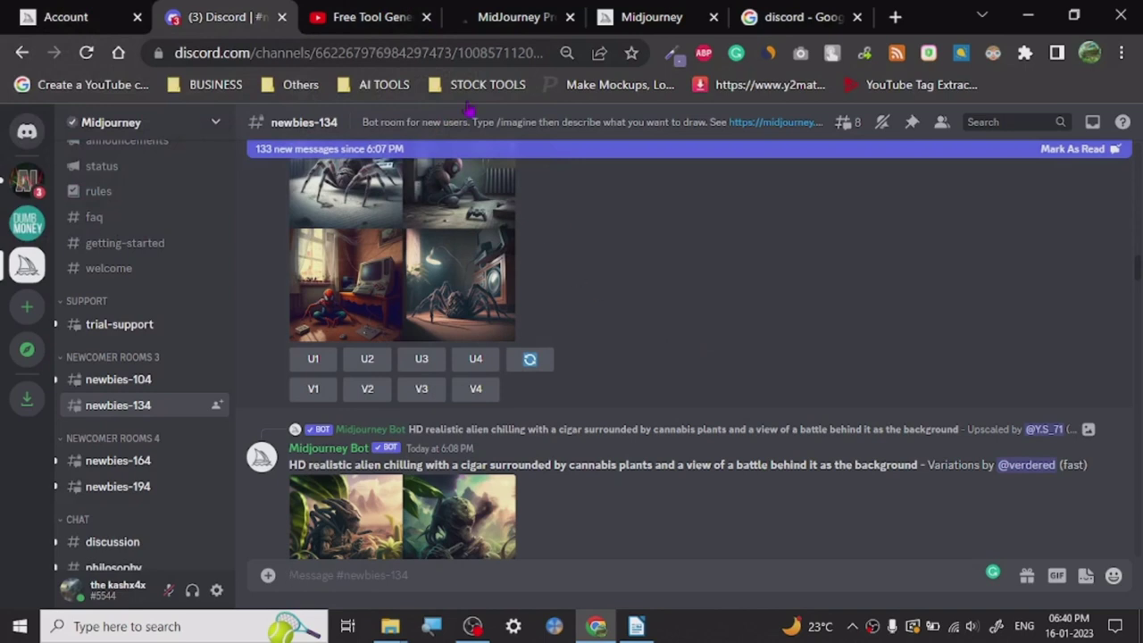
mouse_move(346, 7)
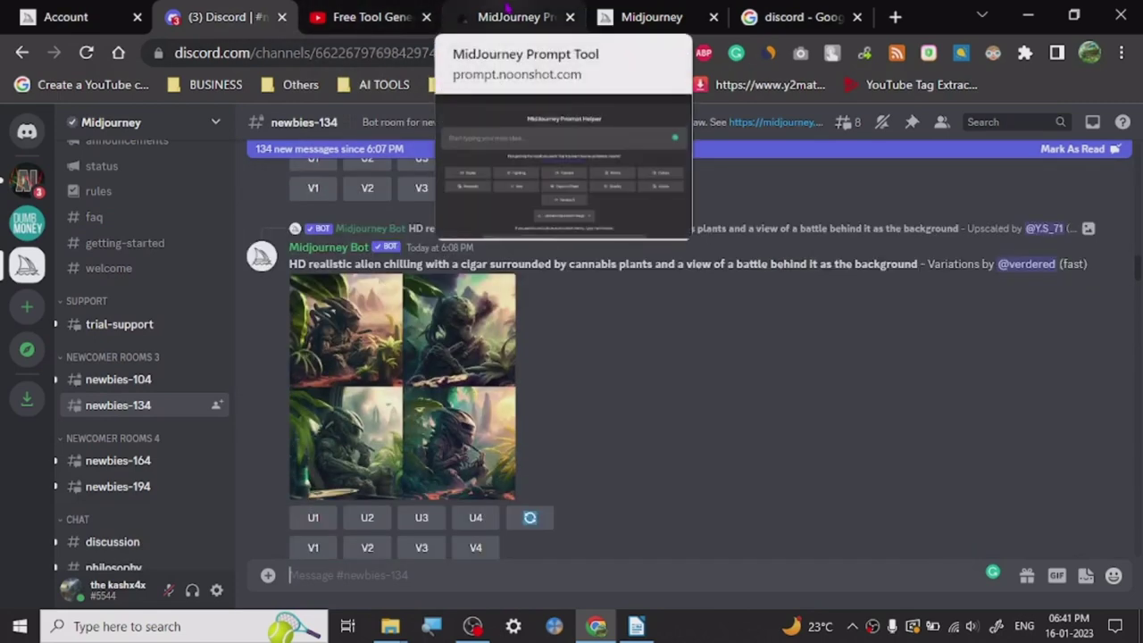
Open the MidJourney Prompt Helper tab and scroll between the Copy Prompt bar and main-idea field.
click(506, 12)
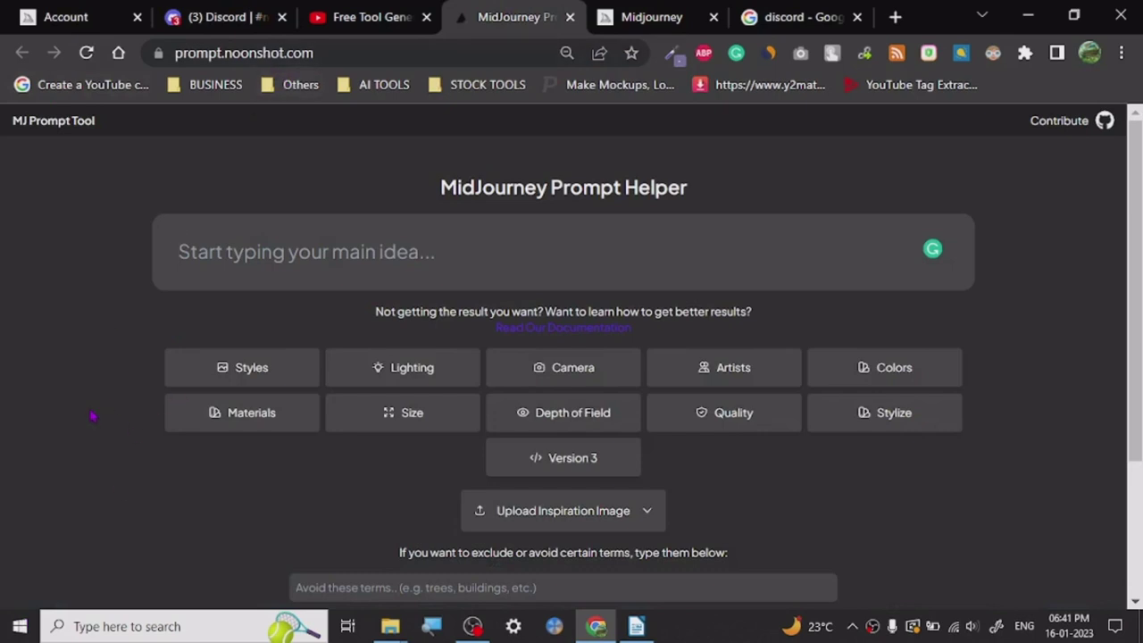
scroll(60, 336, down, 3)
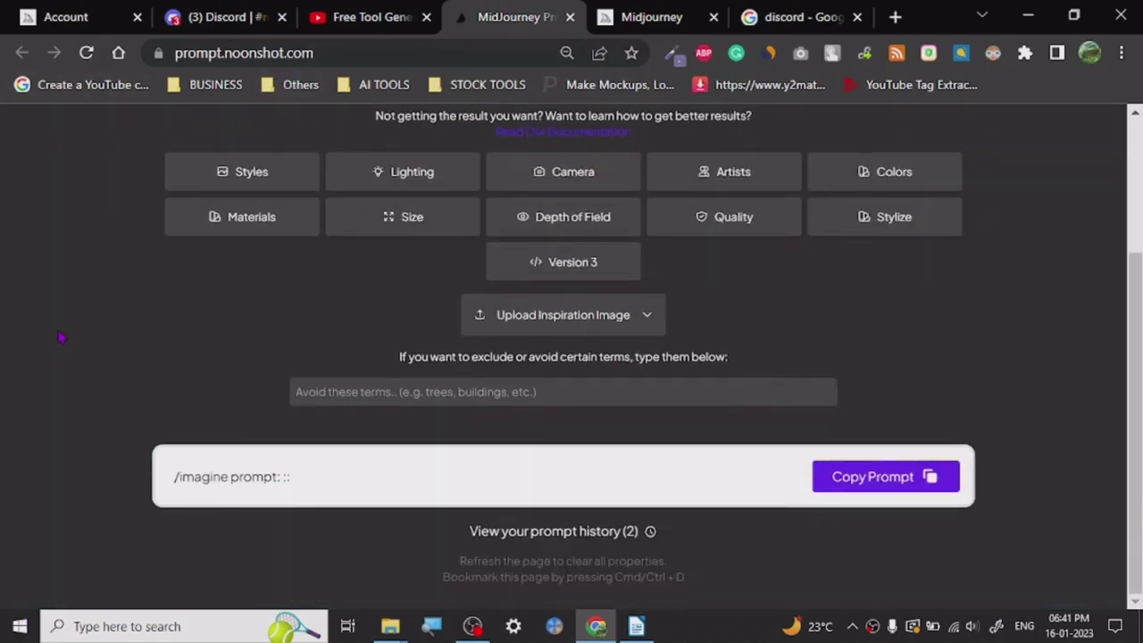
scroll(60, 336, up, 3)
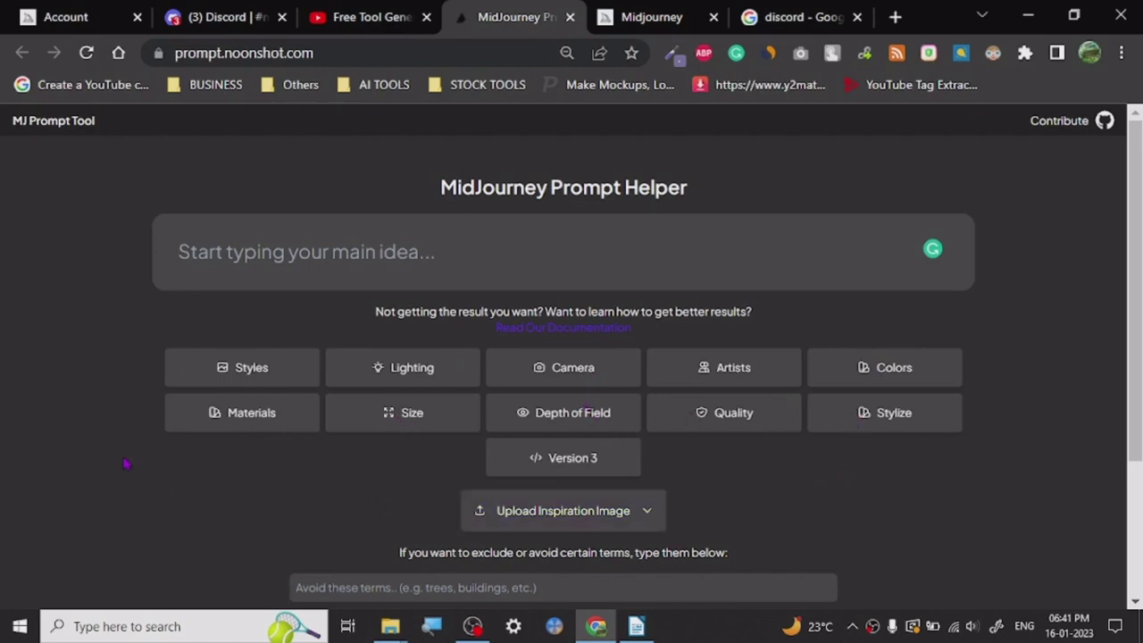
scroll(109, 399, down, 1)
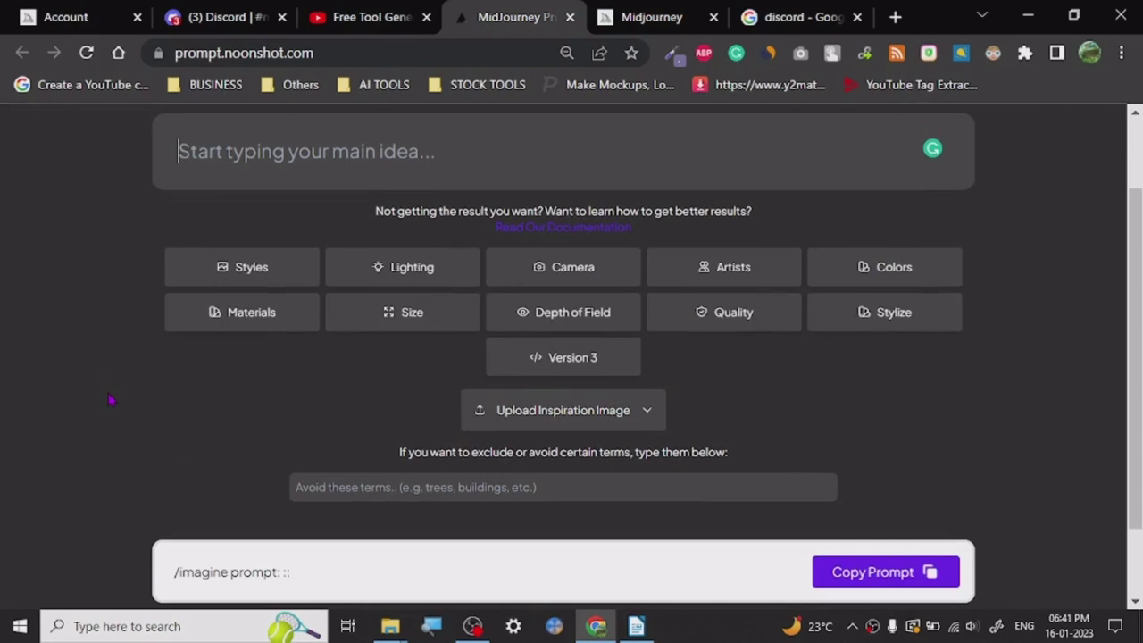
scroll(107, 398, up, 1)
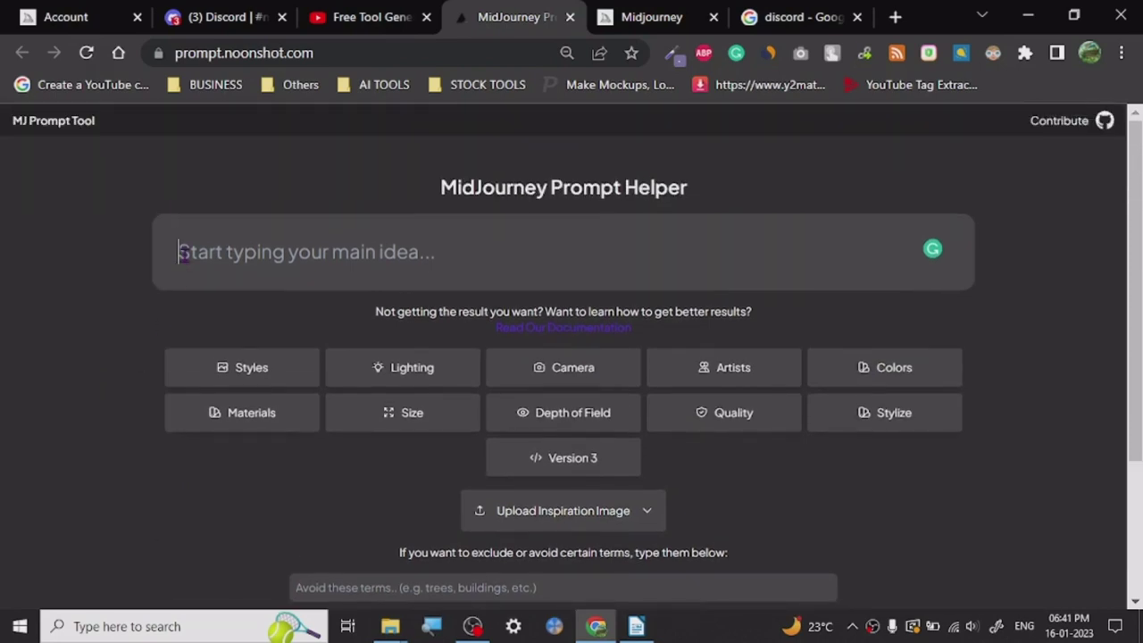
Enter 'car in the space' as the main idea and pick the Comicbook style.
text(c)
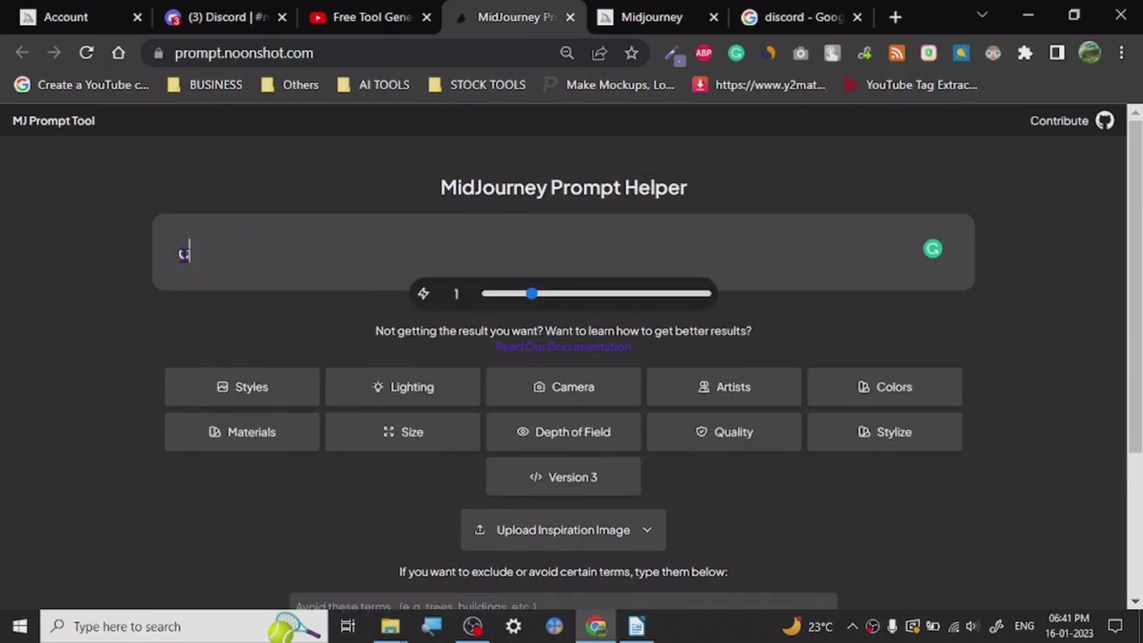
text(ar in the space)
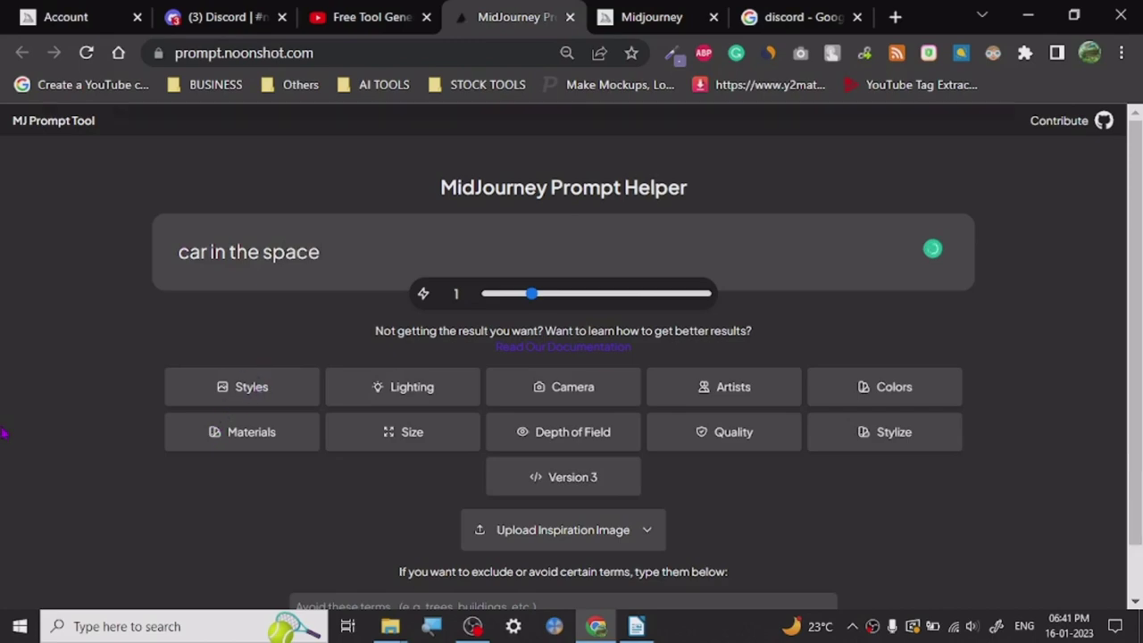
click(243, 391)
scroll(160, 406, down, 2)
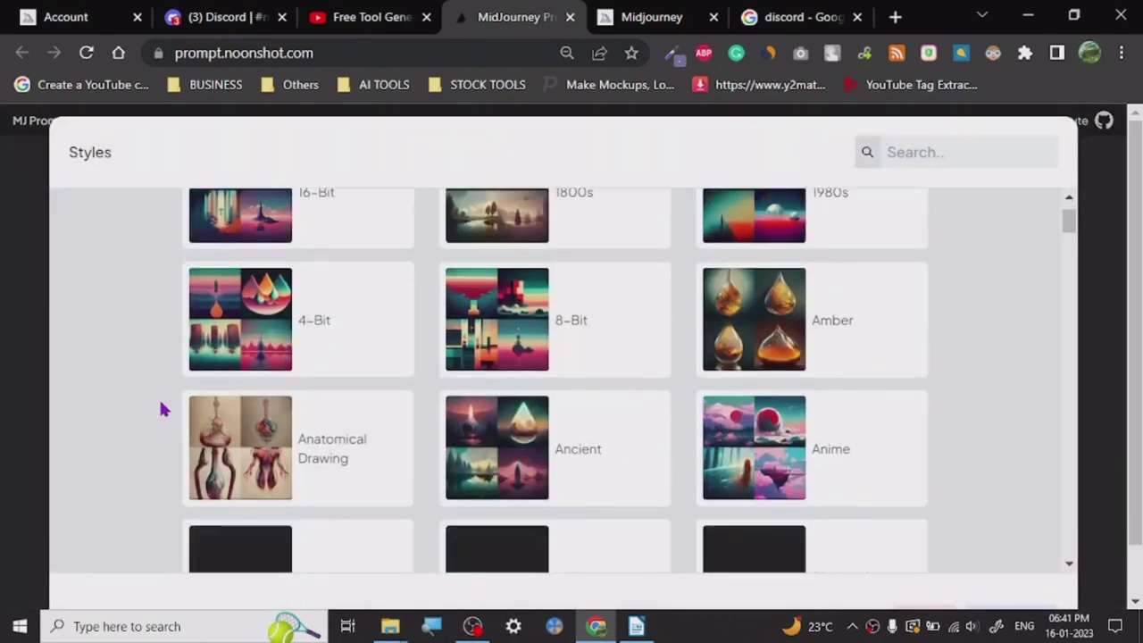
scroll(162, 409, down, 8)
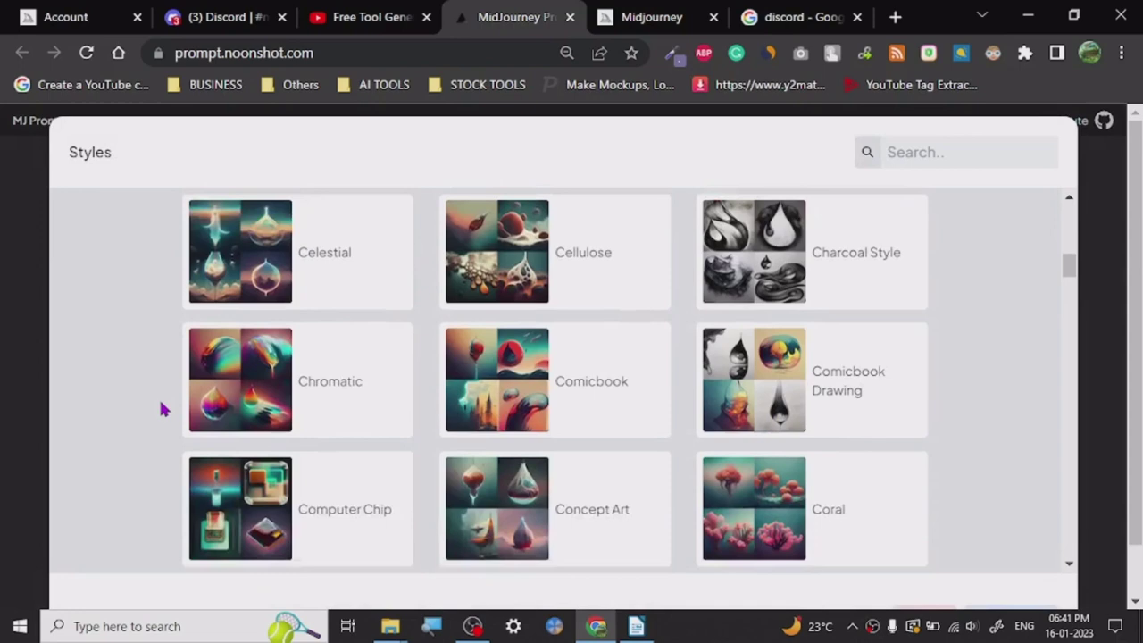
scroll(160, 406, down, 2)
click(607, 283)
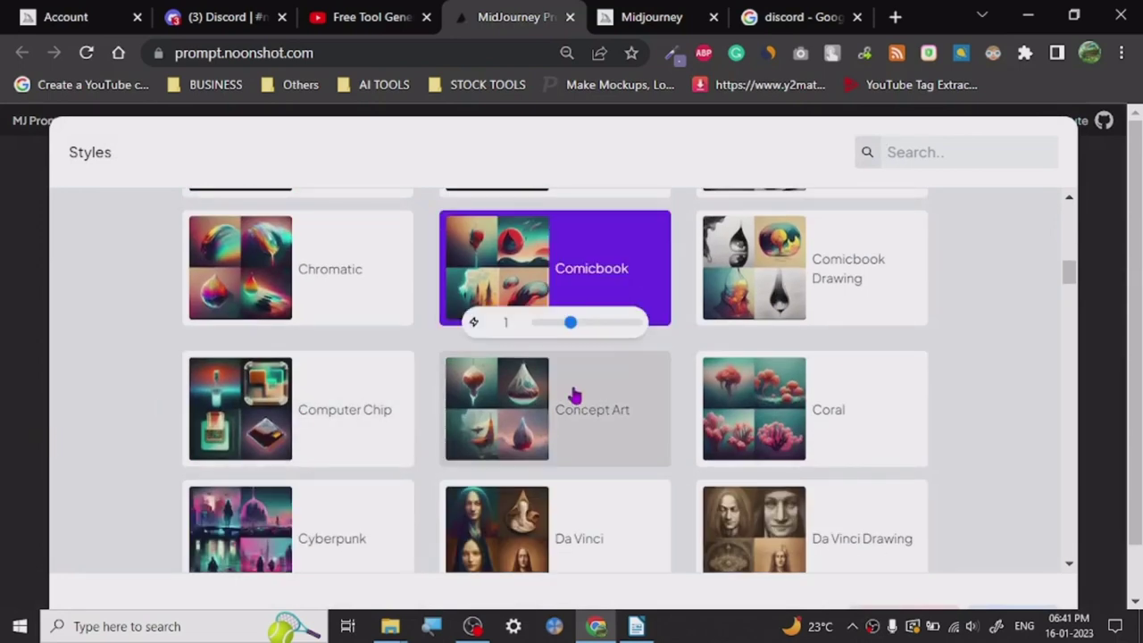
click(1112, 207)
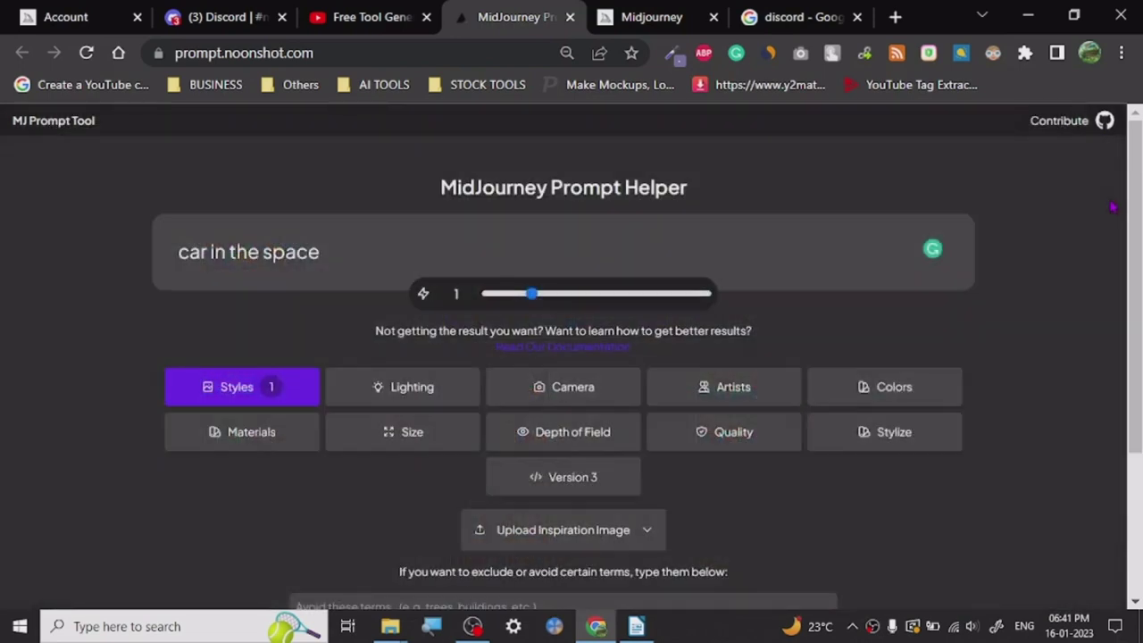
scroll(24, 398, down, 2)
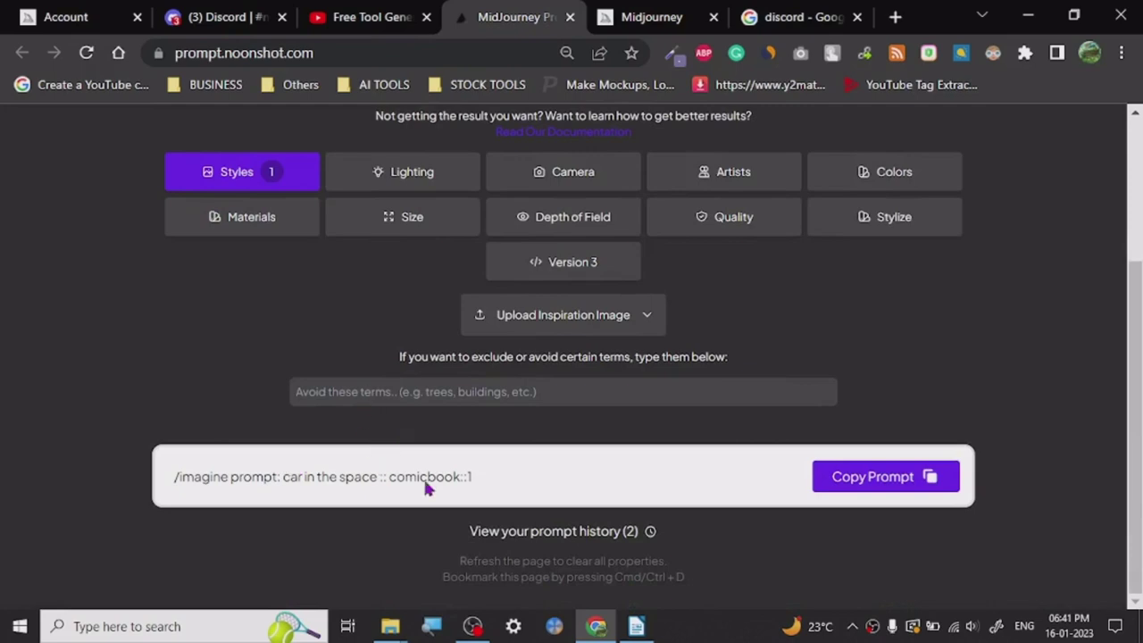
scroll(152, 355, up, 2)
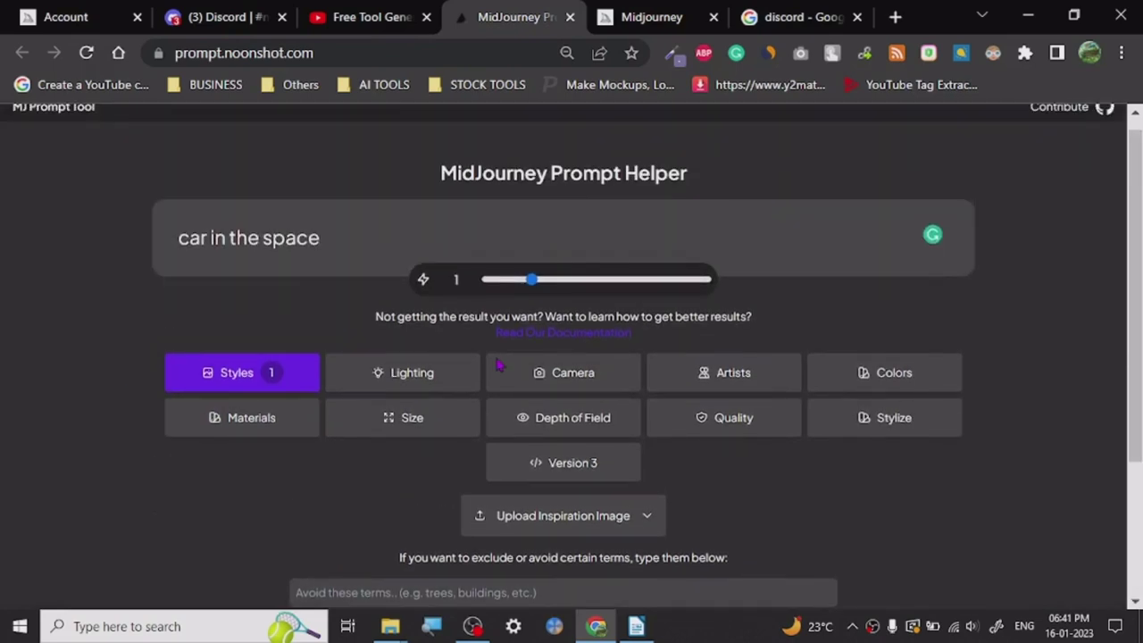
Add Backlight as the lighting option.
click(416, 370)
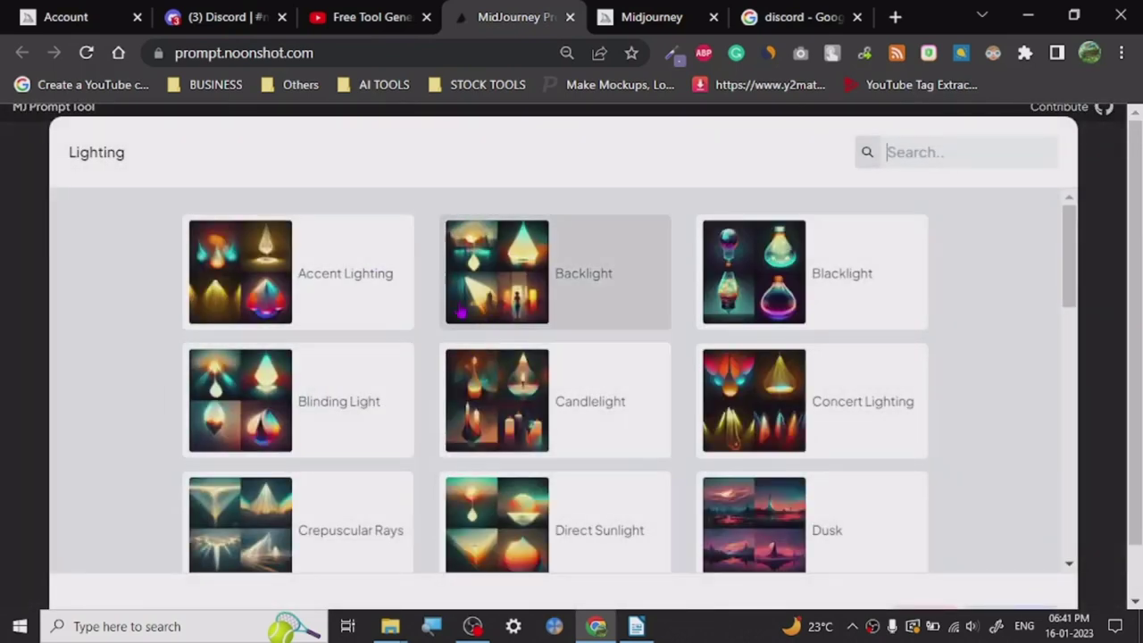
scroll(425, 393, down, 1)
scroll(425, 393, up, 1)
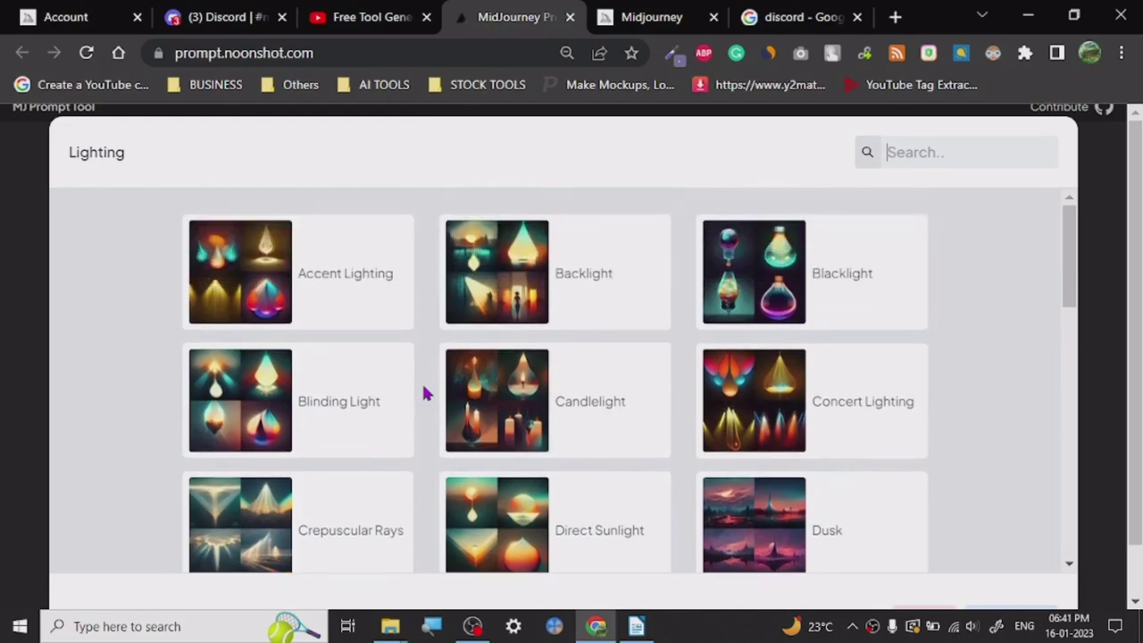
click(601, 276)
click(2, 355)
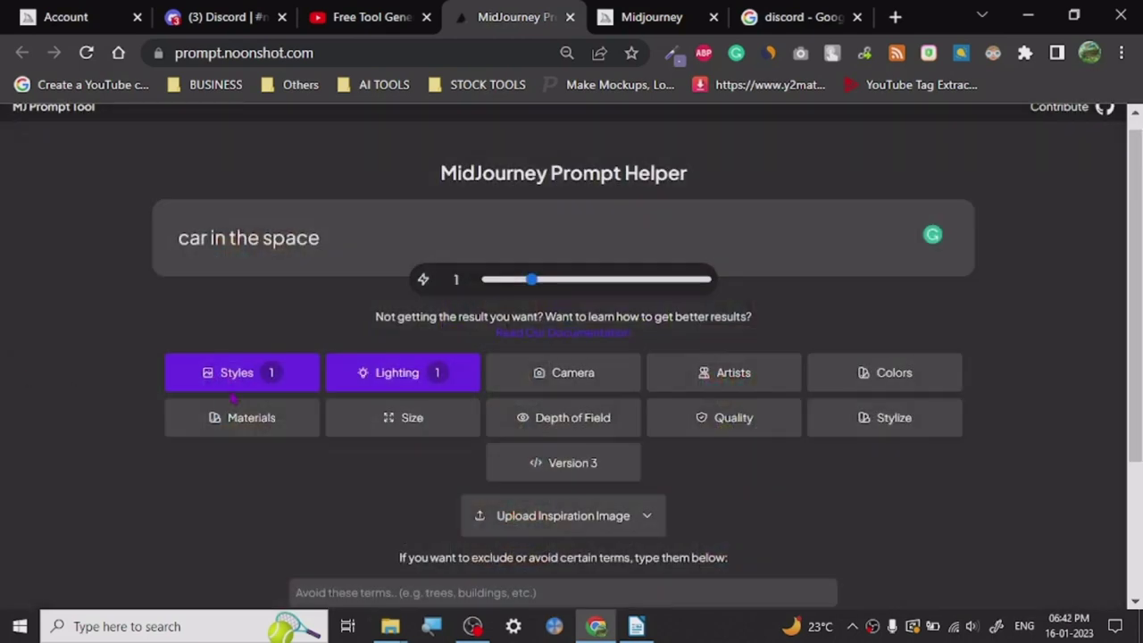
Add Satellite Imagery as the camera option.
click(597, 386)
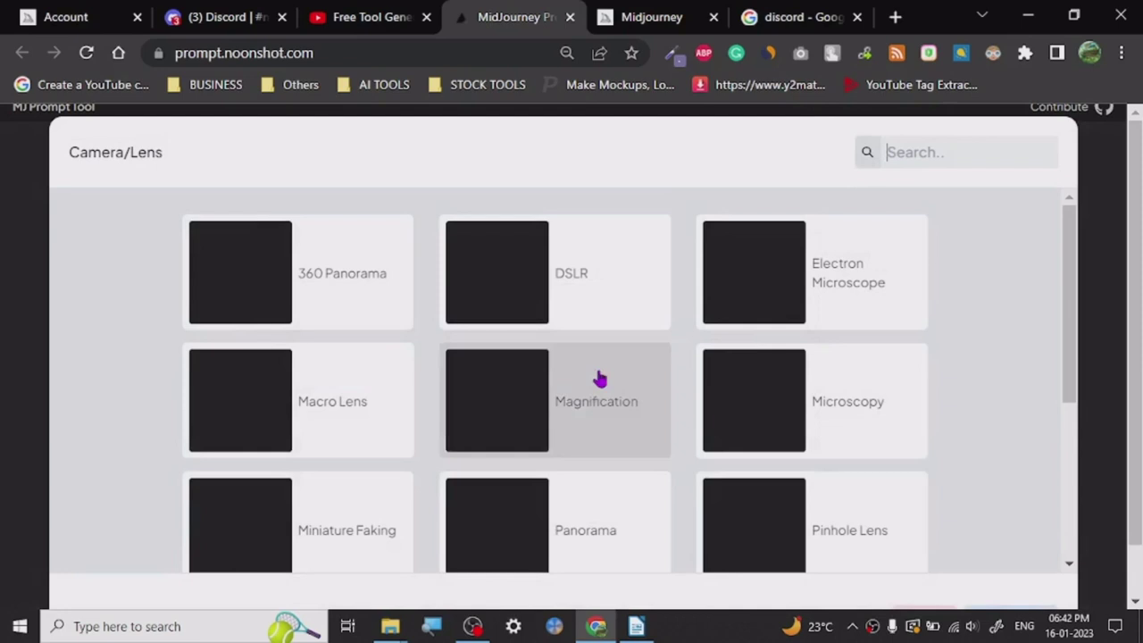
scroll(441, 383, down, 3)
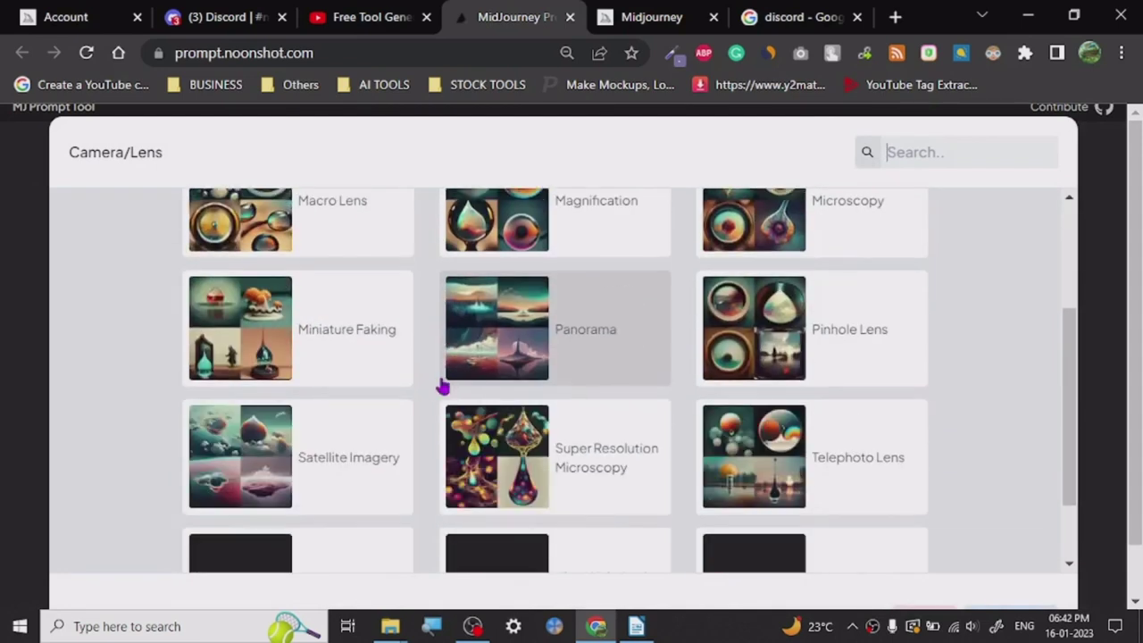
scroll(429, 386, down, 1)
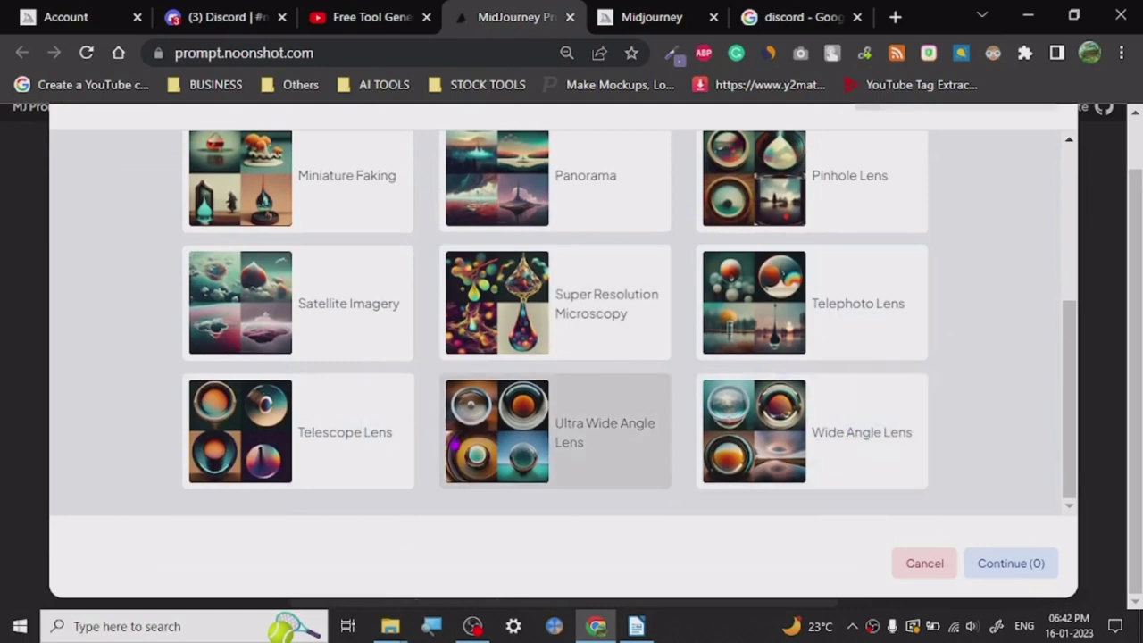
scroll(378, 432, up, 1)
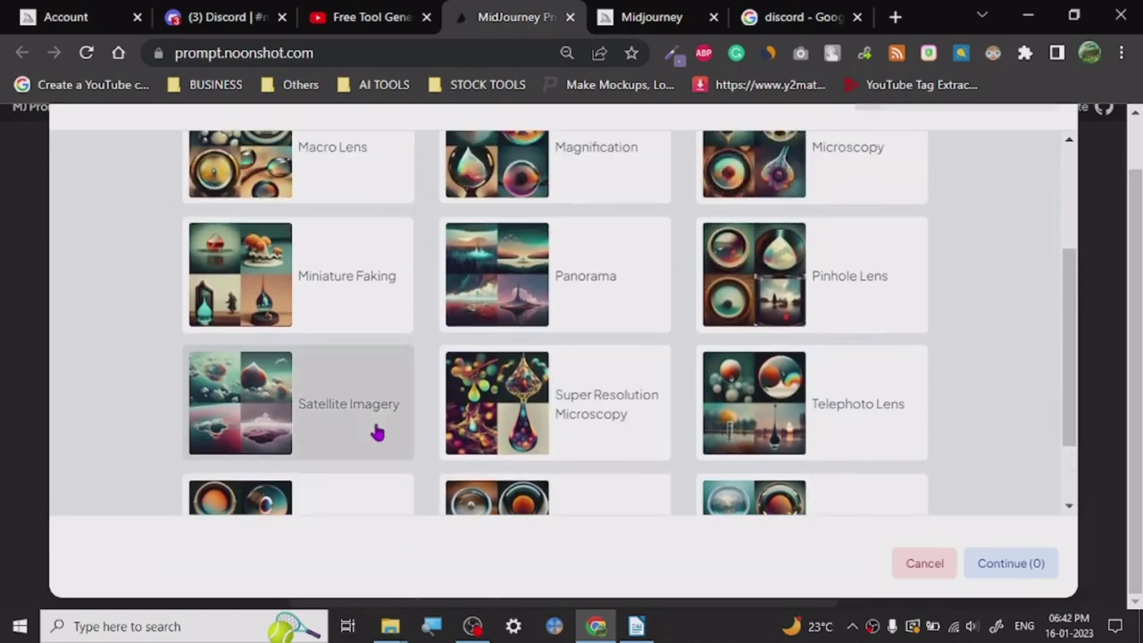
click(377, 433)
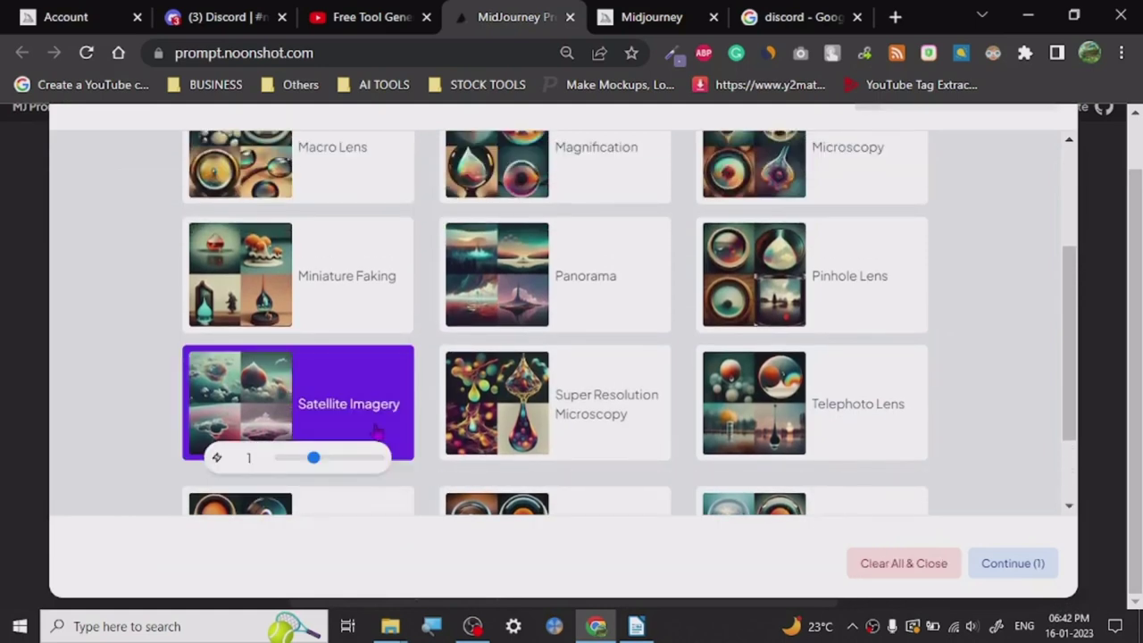
click(16, 290)
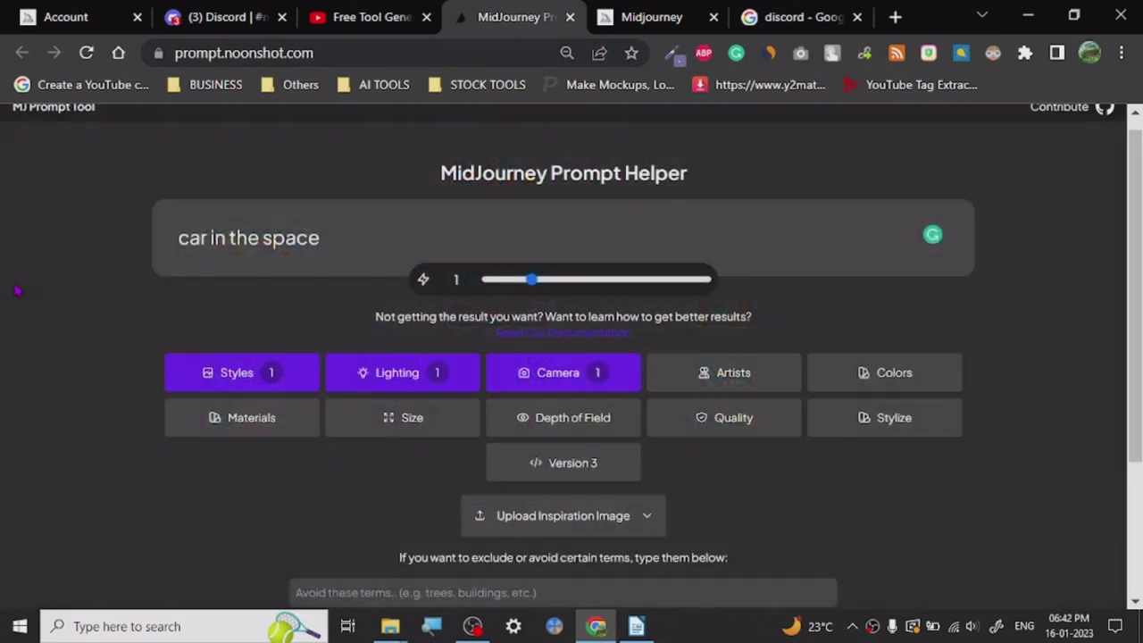
Browse the Artists, Colors and Materials lists, closing each without choosing anything.
click(739, 375)
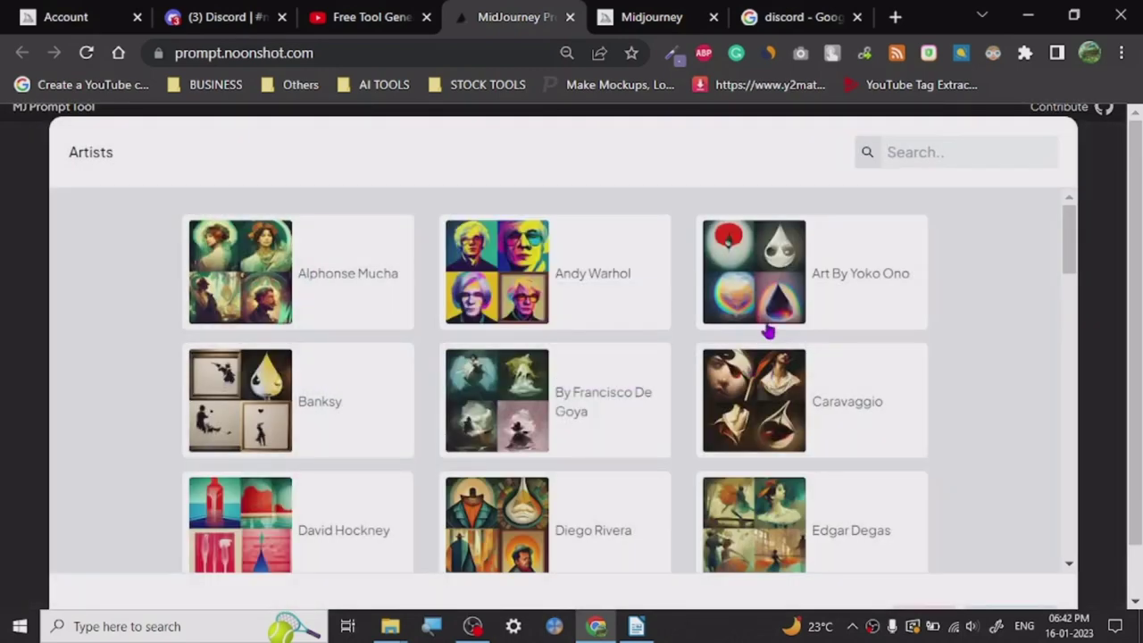
scroll(768, 330, down, 13)
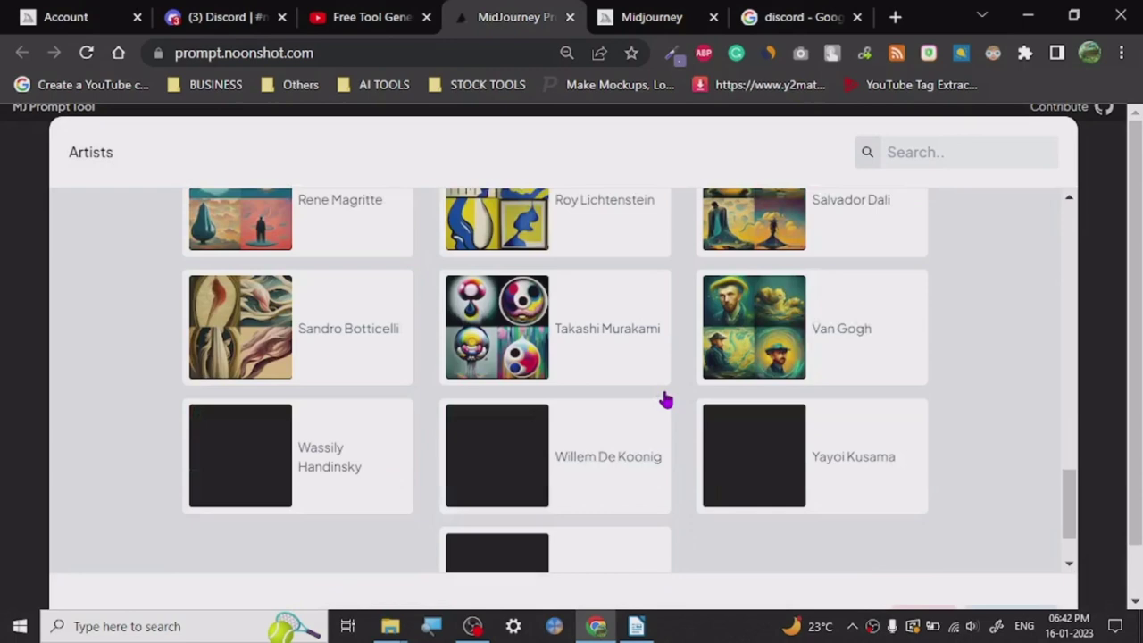
scroll(665, 400, down, 2)
click(4, 278)
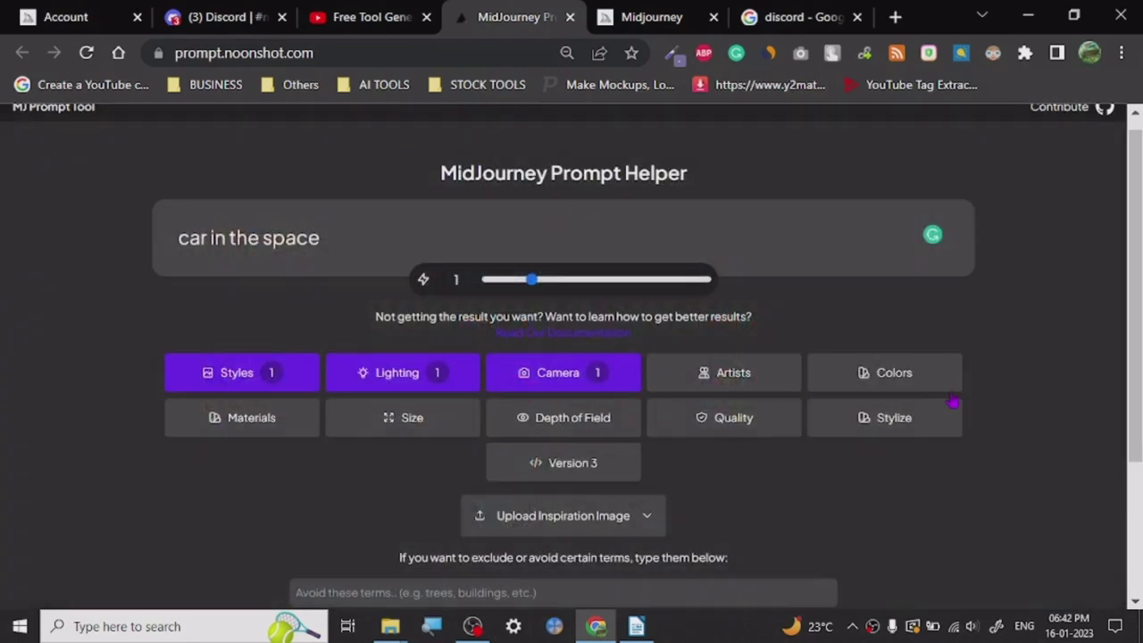
click(773, 380)
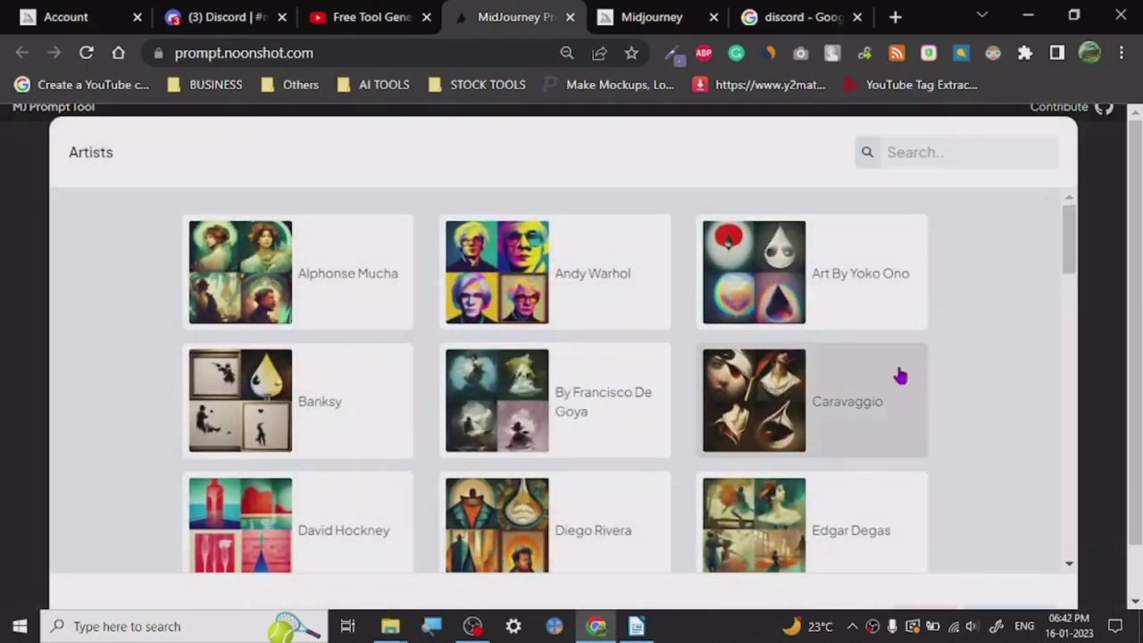
click(5, 243)
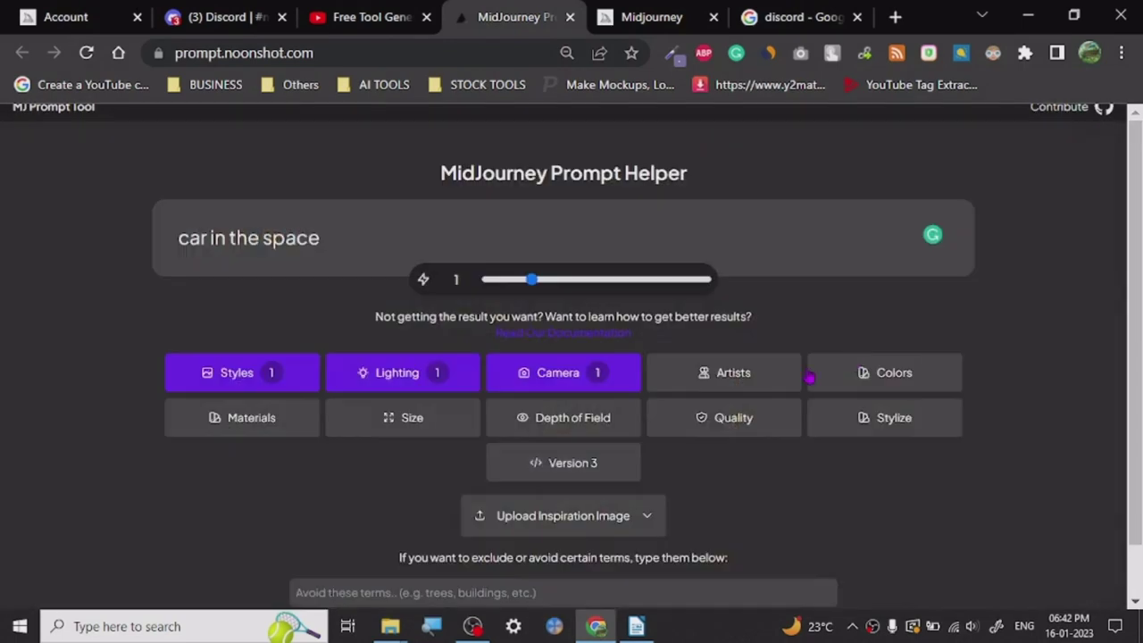
click(903, 372)
scroll(541, 360, down, 5)
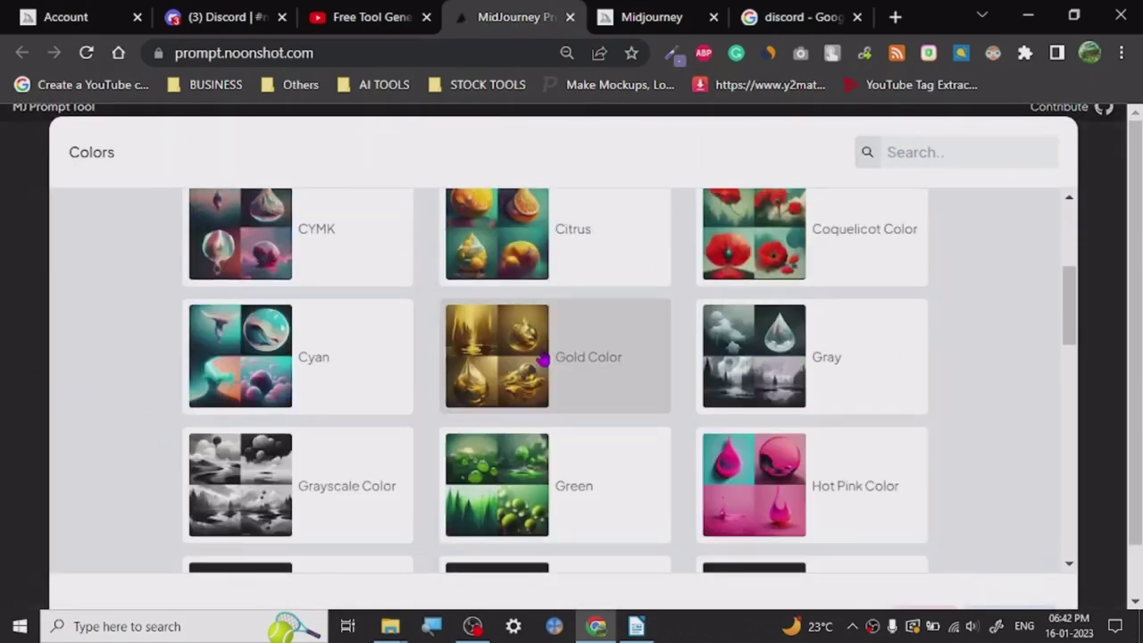
click(5, 274)
scroll(572, 357, down, 3)
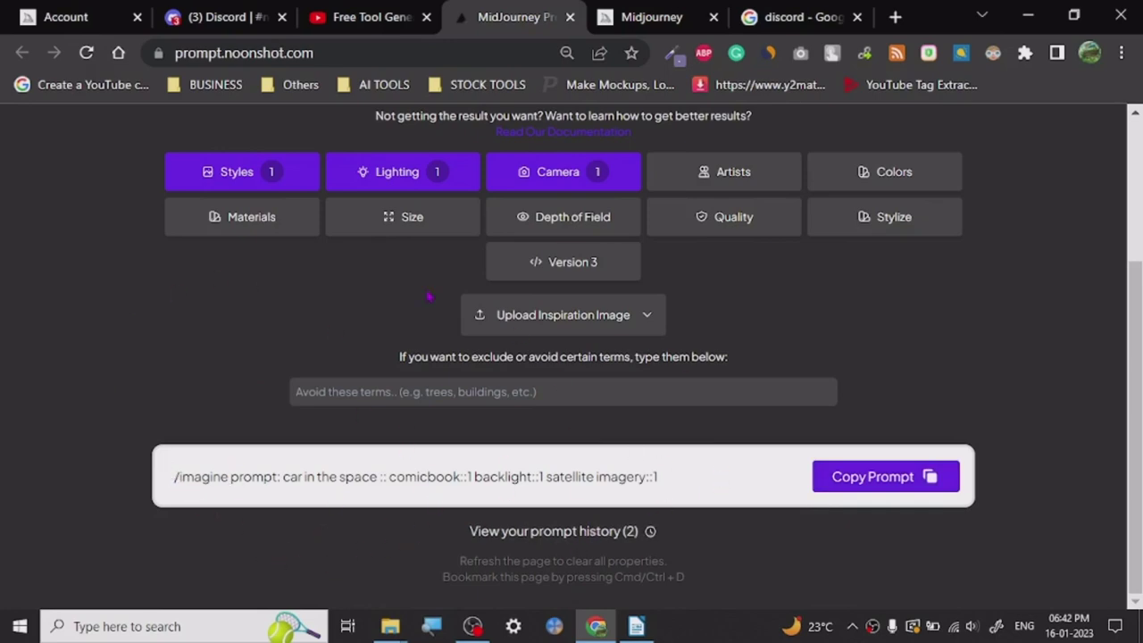
click(228, 231)
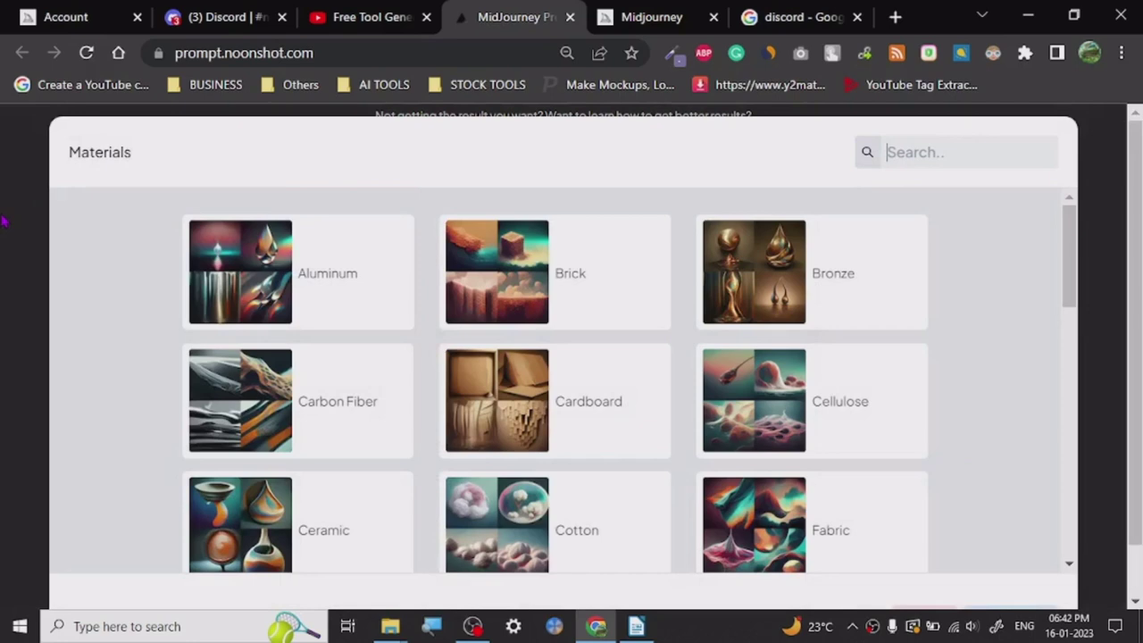
click(7, 226)
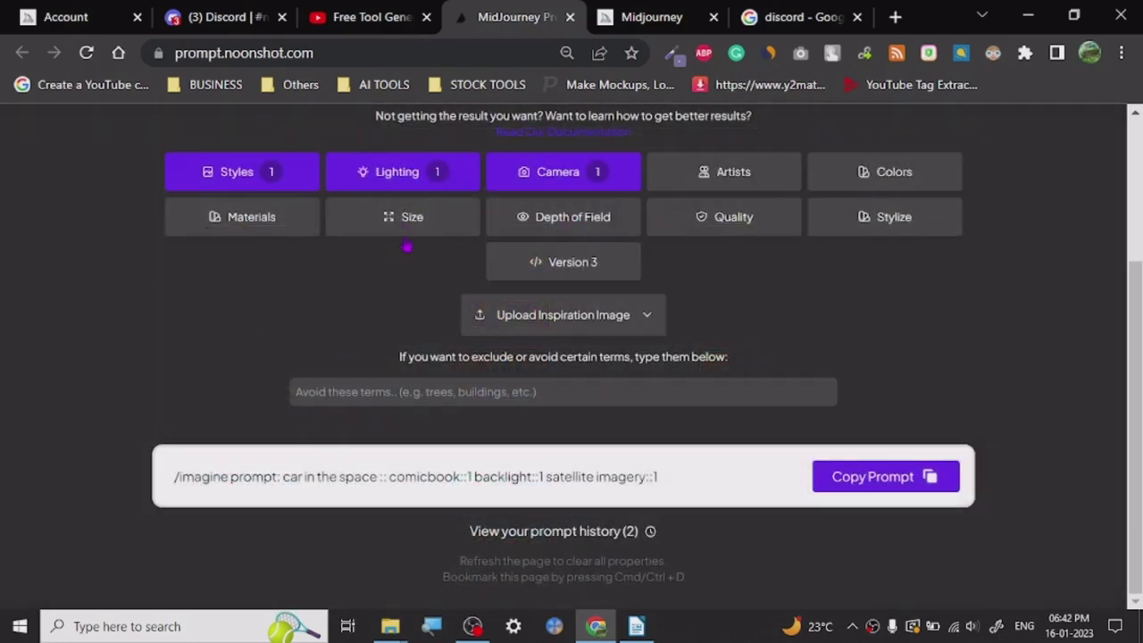
Switch between the Discord and Prompt Helper tabs, moving the Prompt Helper tab next to Discord.
click(214, 17)
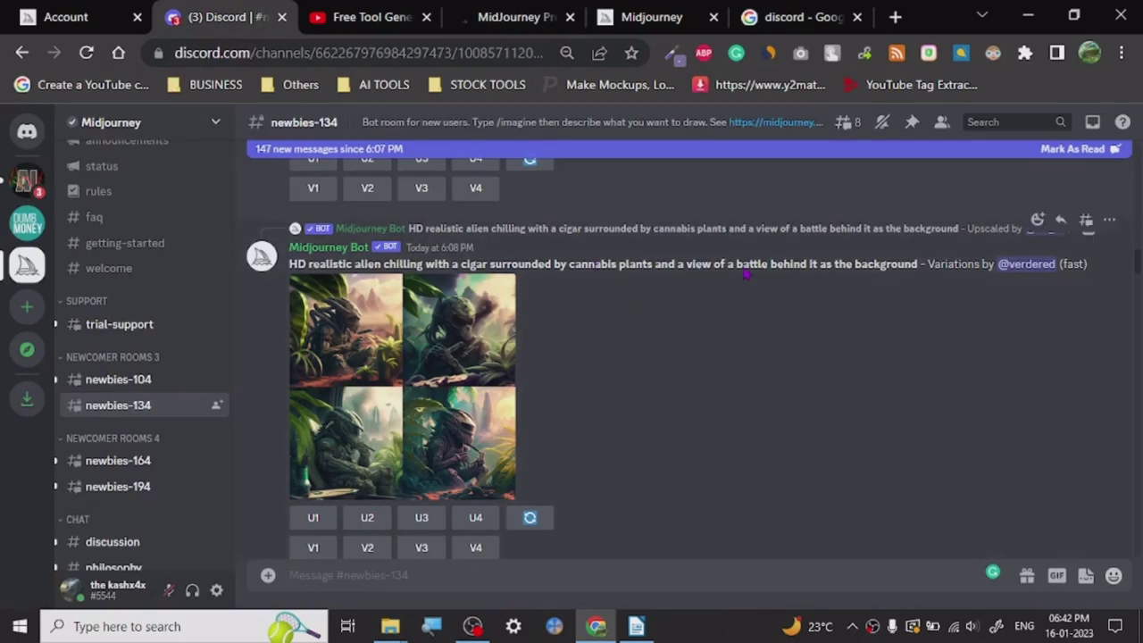
click(509, 16)
click(204, 16)
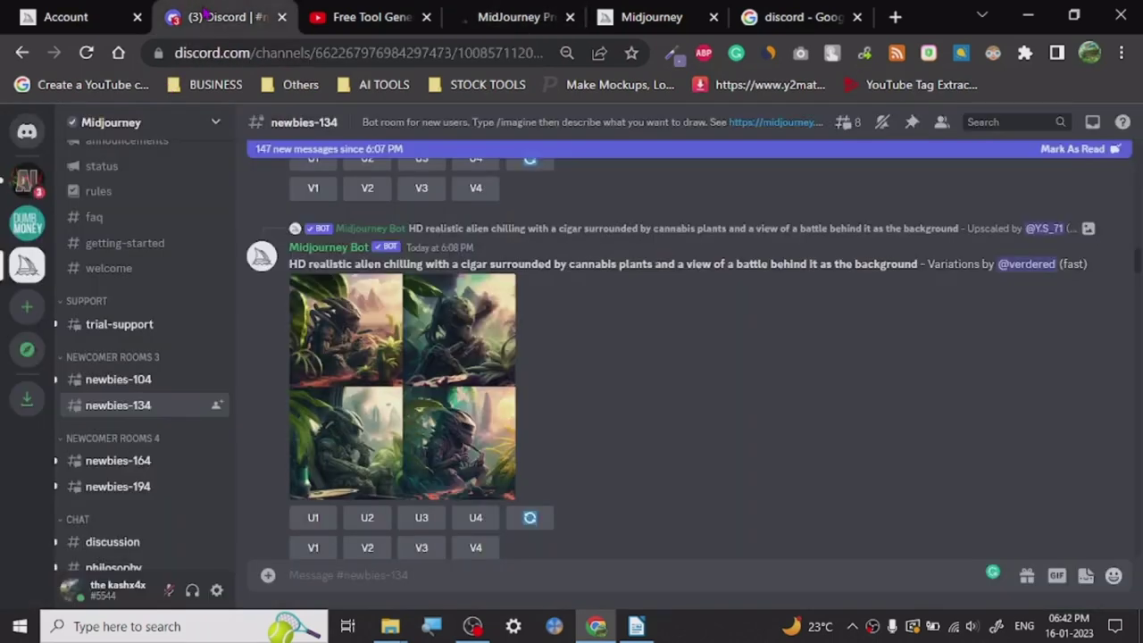
click(501, 19)
drag(476, 18, 330, 17)
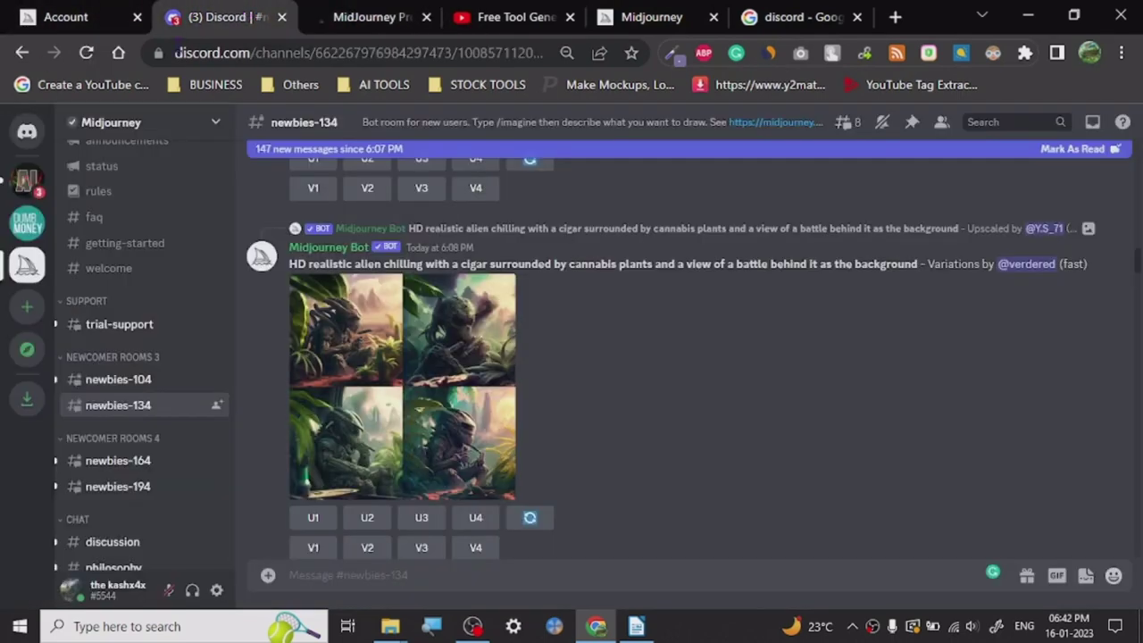
click(223, 17)
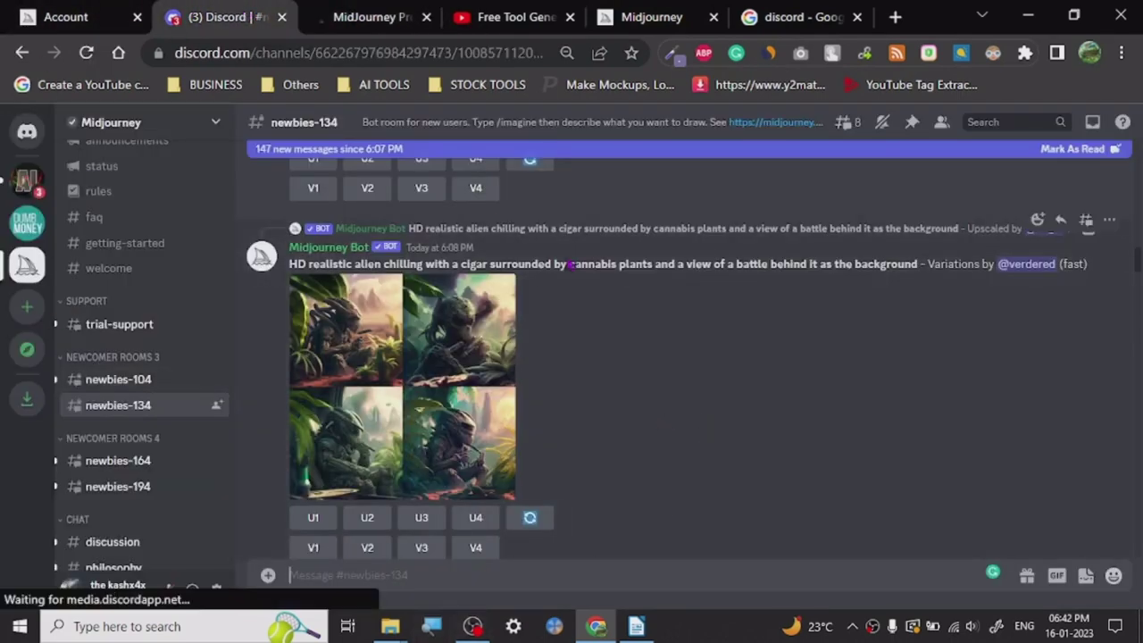
Copy the finished 'car in the space' prompt and return to Discord.
click(375, 17)
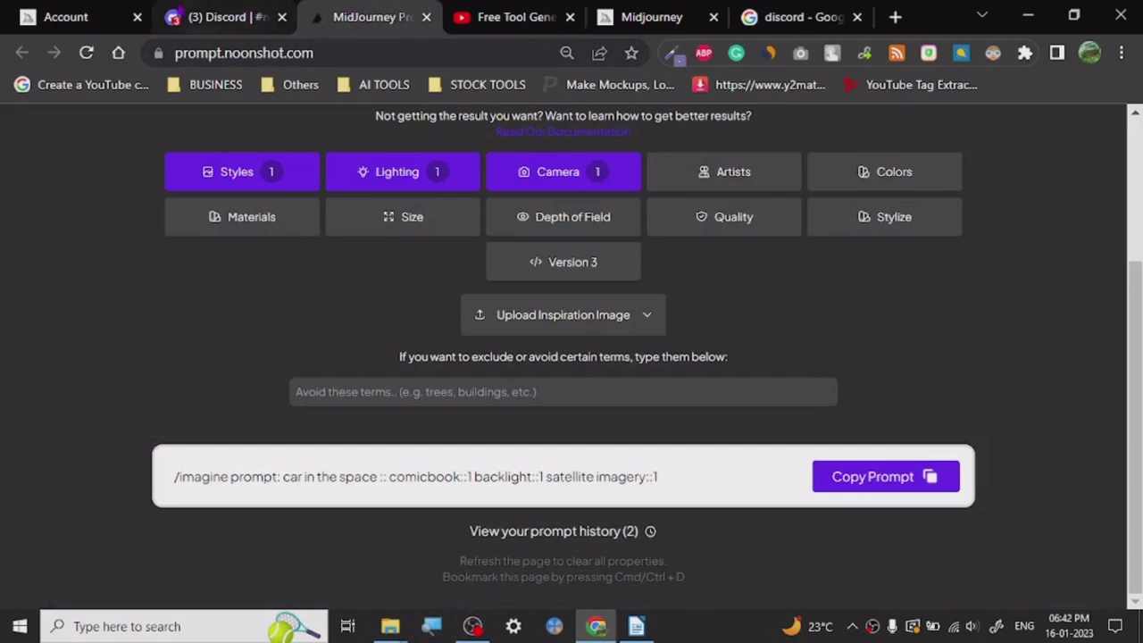
click(175, 16)
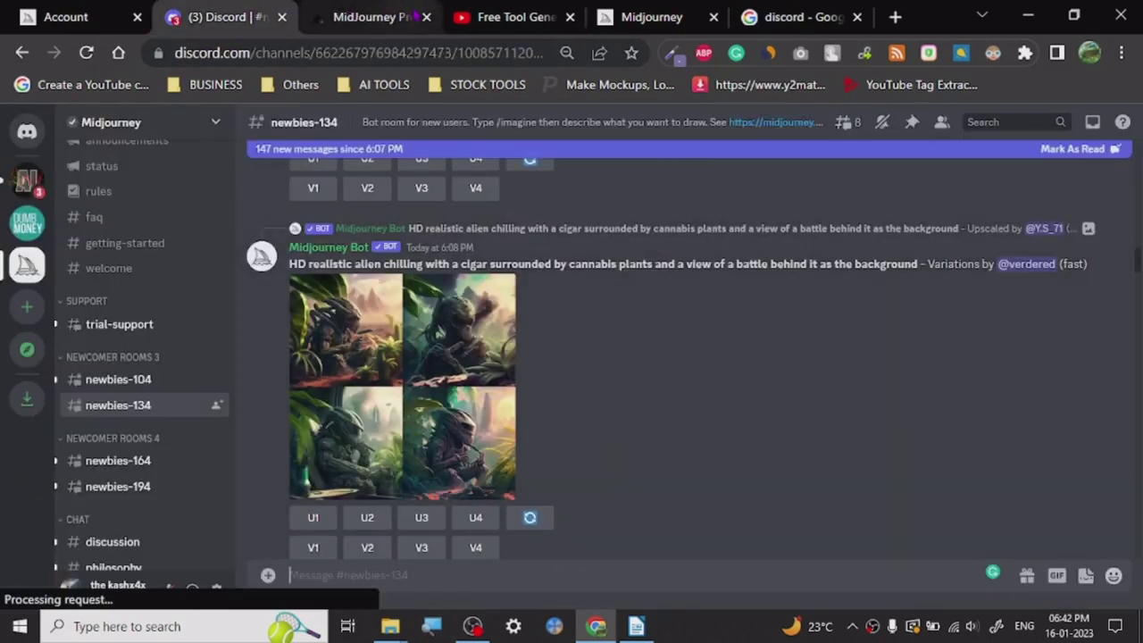
click(381, 11)
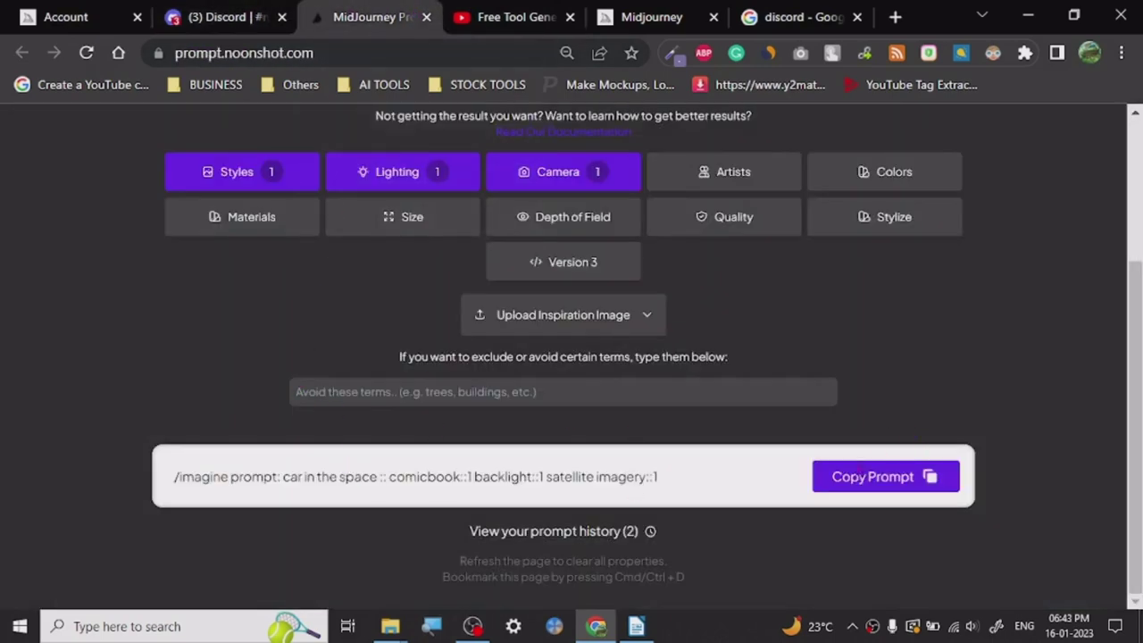
click(852, 487)
click(275, 12)
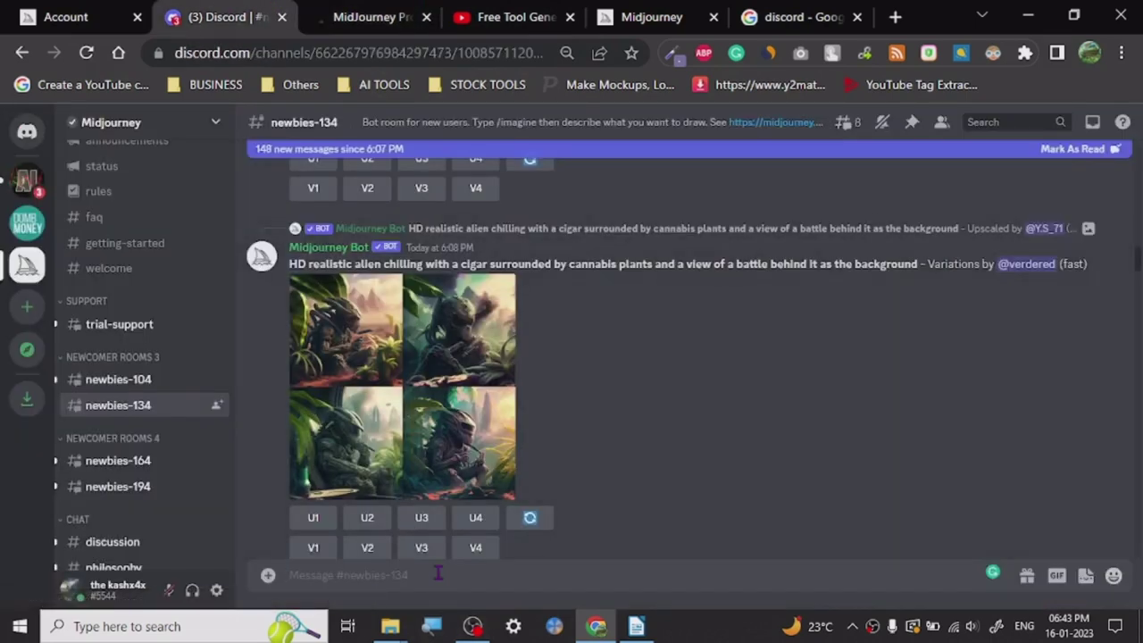
Paste the copied prompt into the channel and send it as a plain message.
key(ctrl+v)
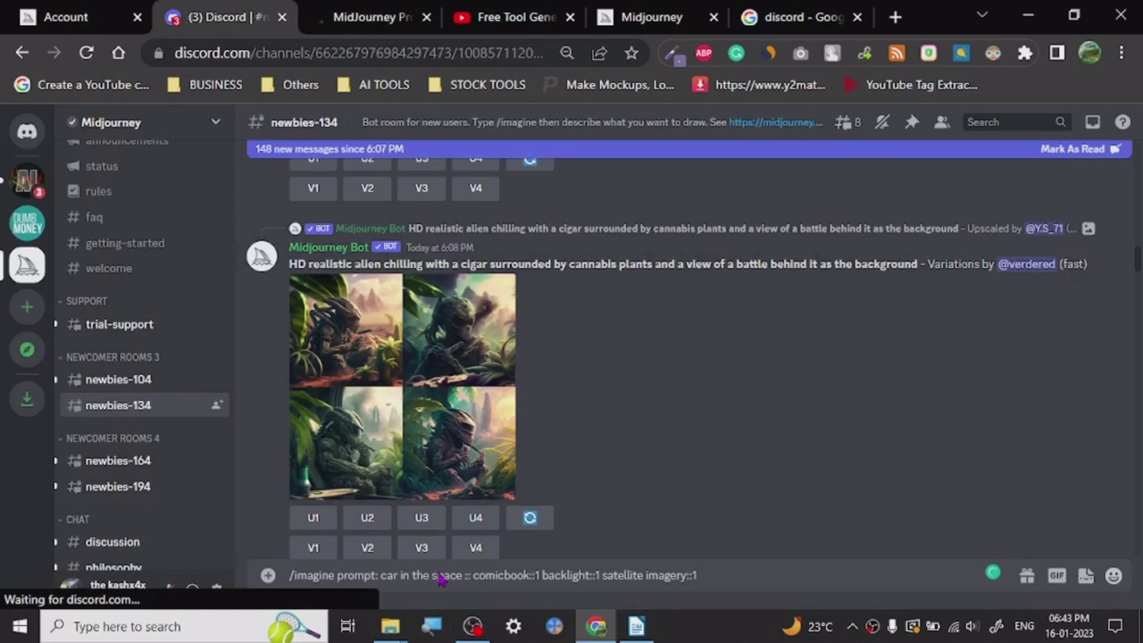
key(Return)
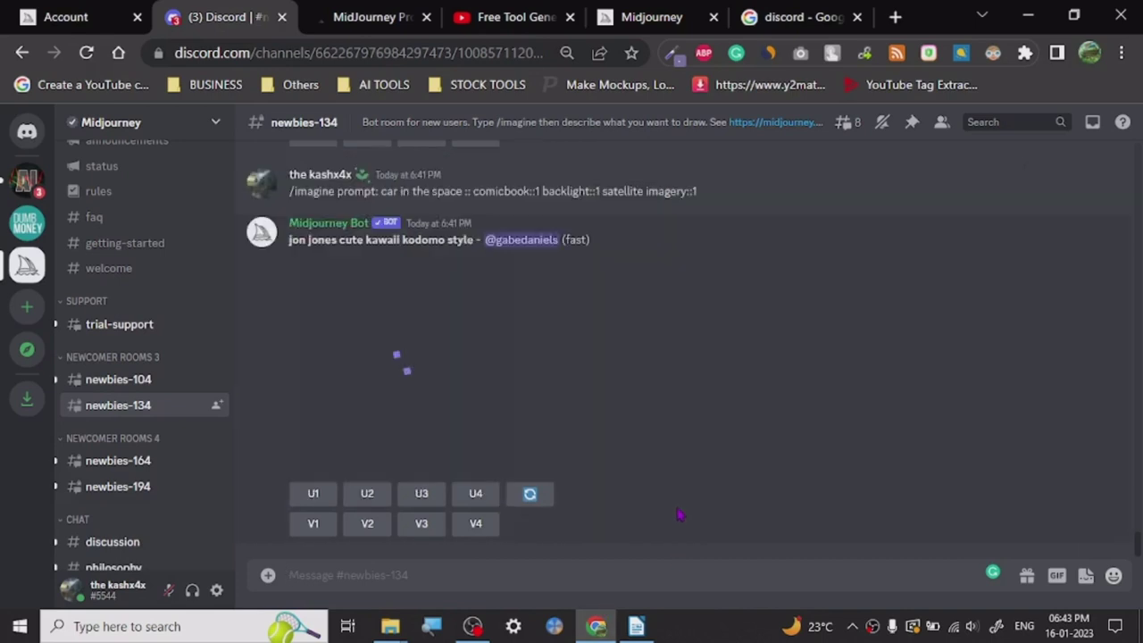
scroll(681, 487, up, 10)
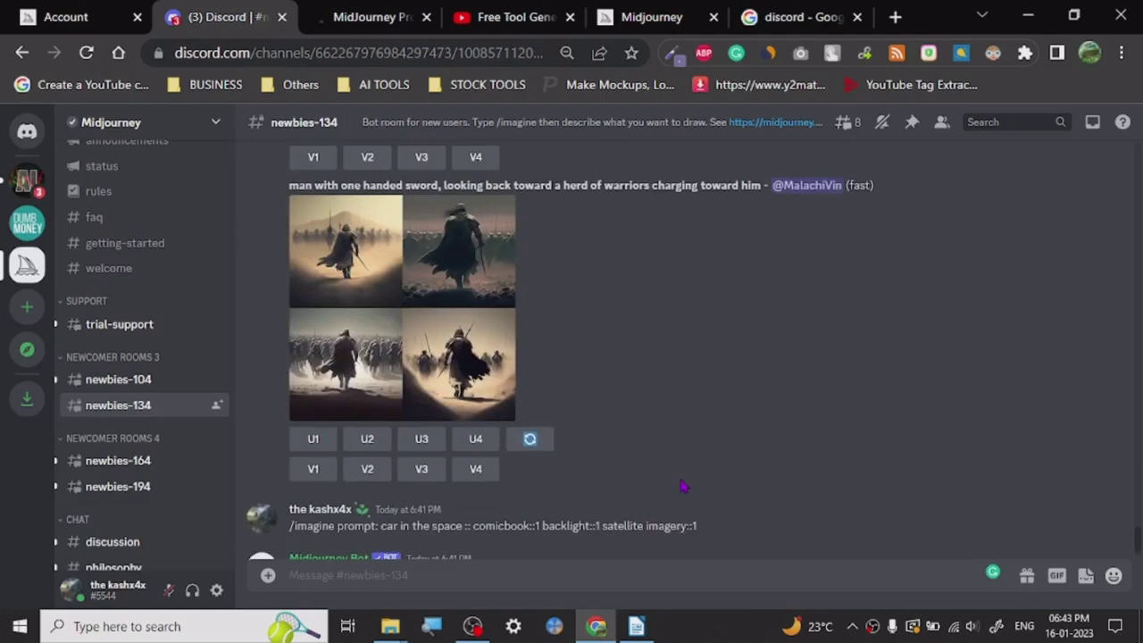
scroll(678, 484, down, 5)
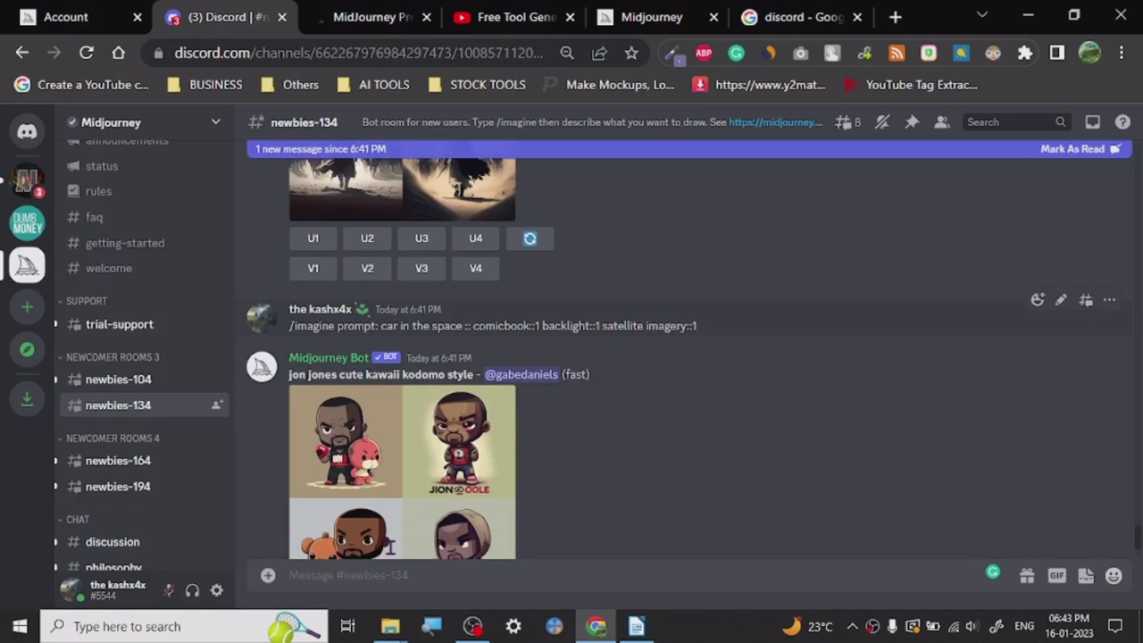
Paste the prompt again as an /imagine command and send it to Midjourney Bot.
click(384, 574)
key(ctrl+v)
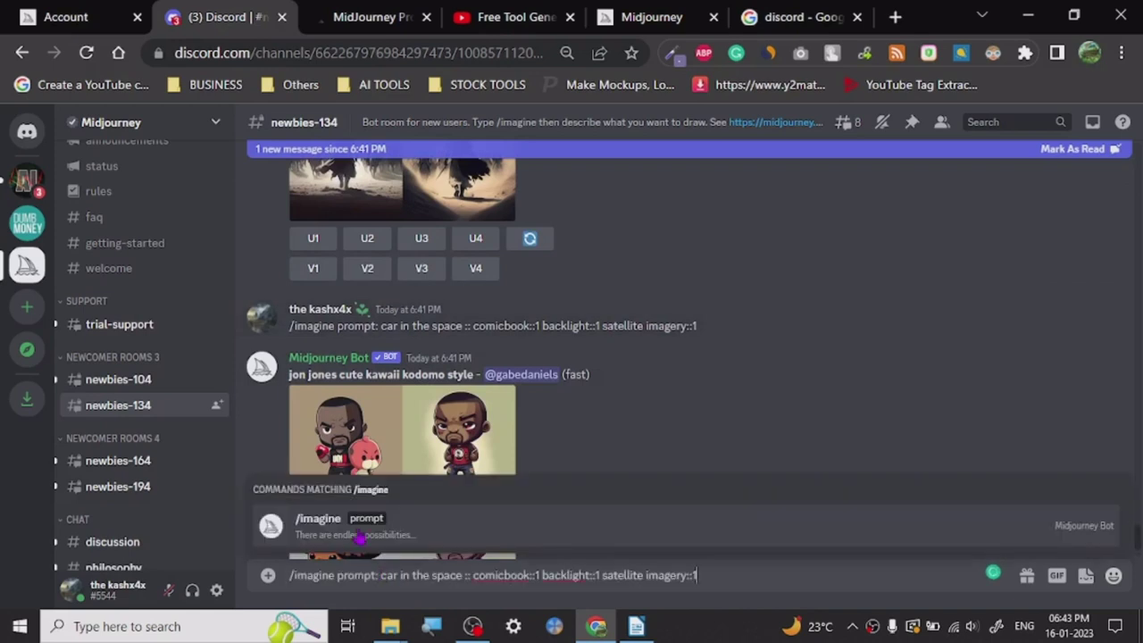
key(Return)
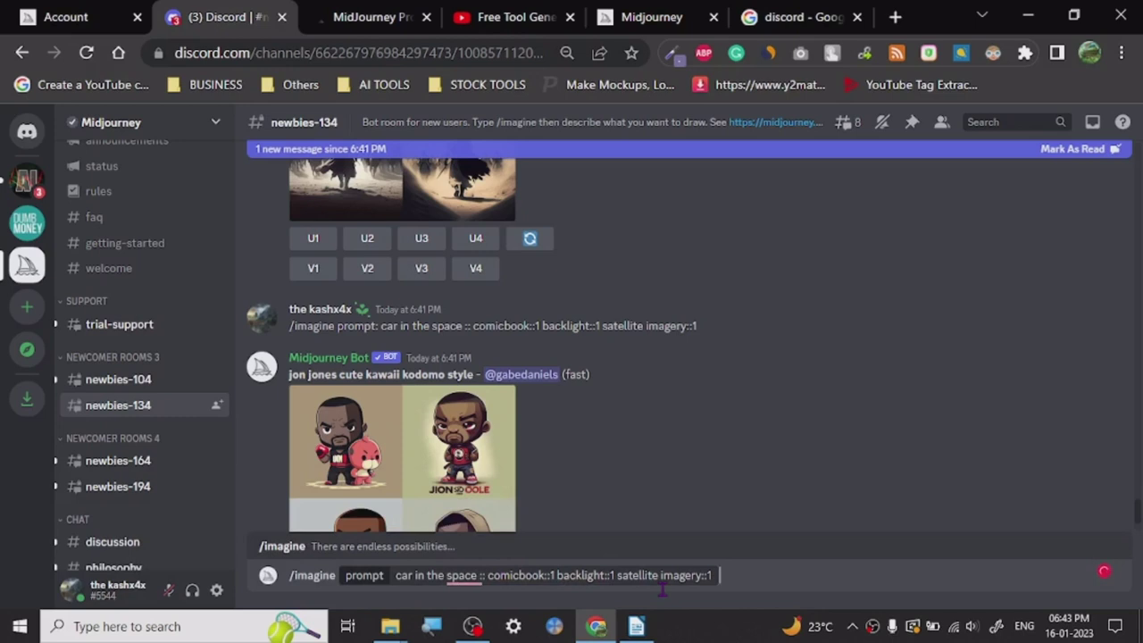
key(Return)
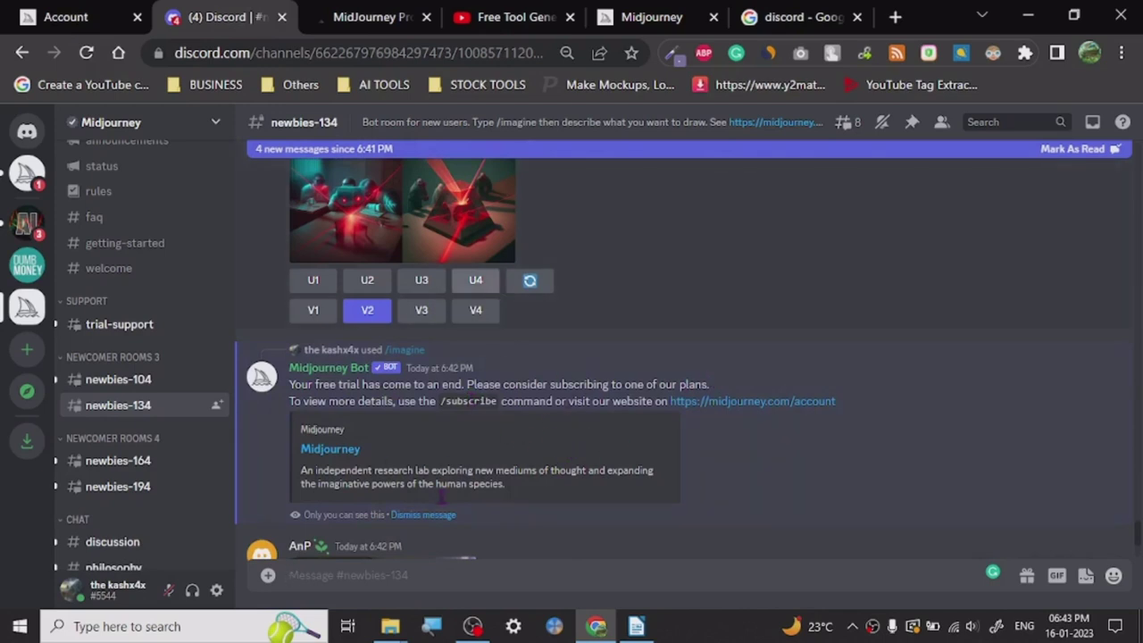
click(370, 11)
scroll(115, 317, up, 3)
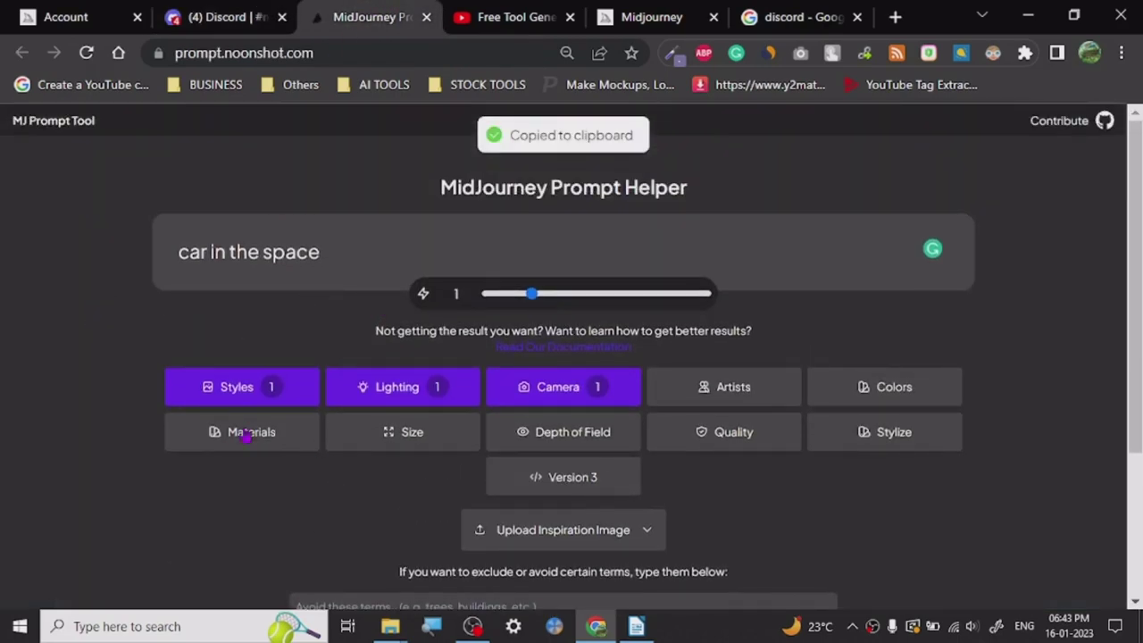
Scroll through the 'Free Tool Generates WILD MidJourney Prompts For You' video page, then return to Discord.
click(516, 17)
scroll(191, 384, down, 2)
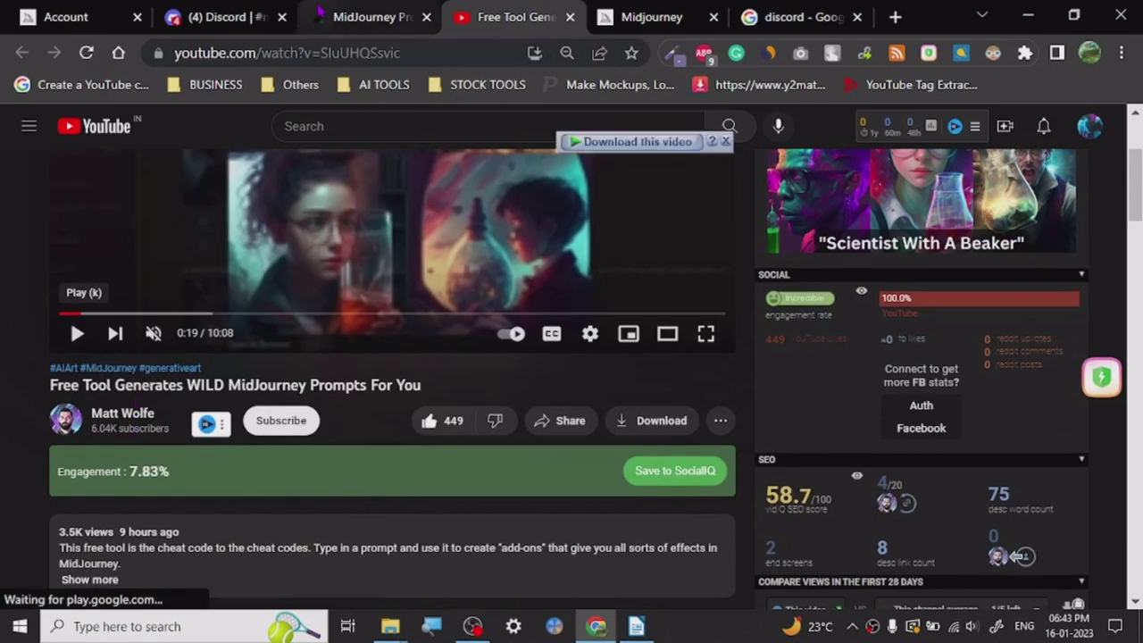
click(368, 9)
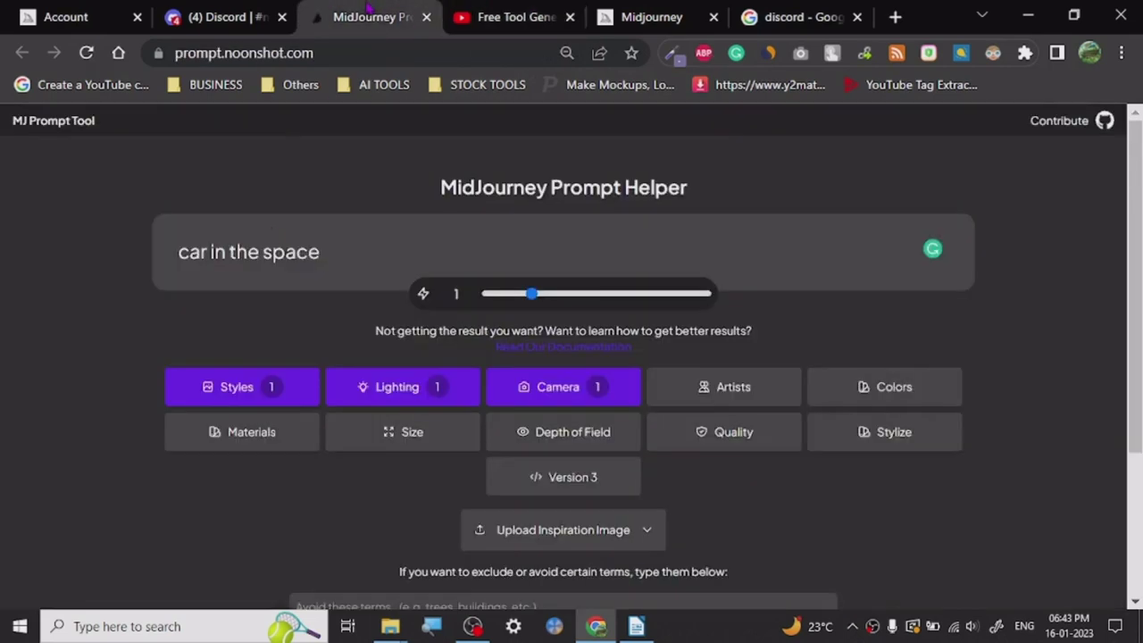
click(456, 30)
scroll(38, 525, down, 3)
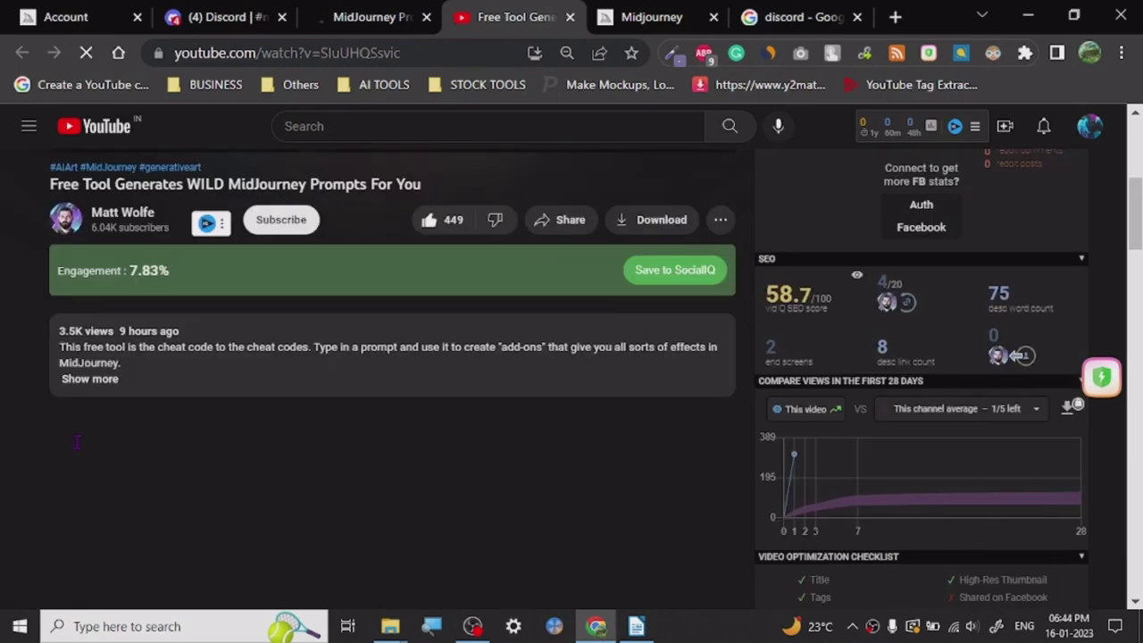
scroll(351, 431, up, 5)
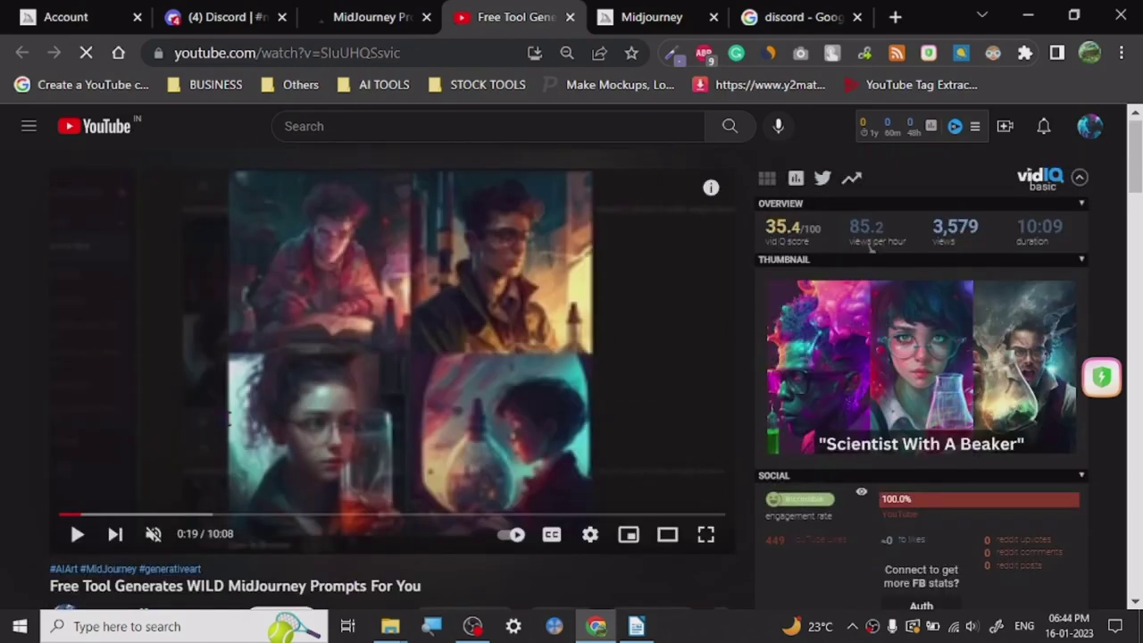
scroll(152, 392, down, 1)
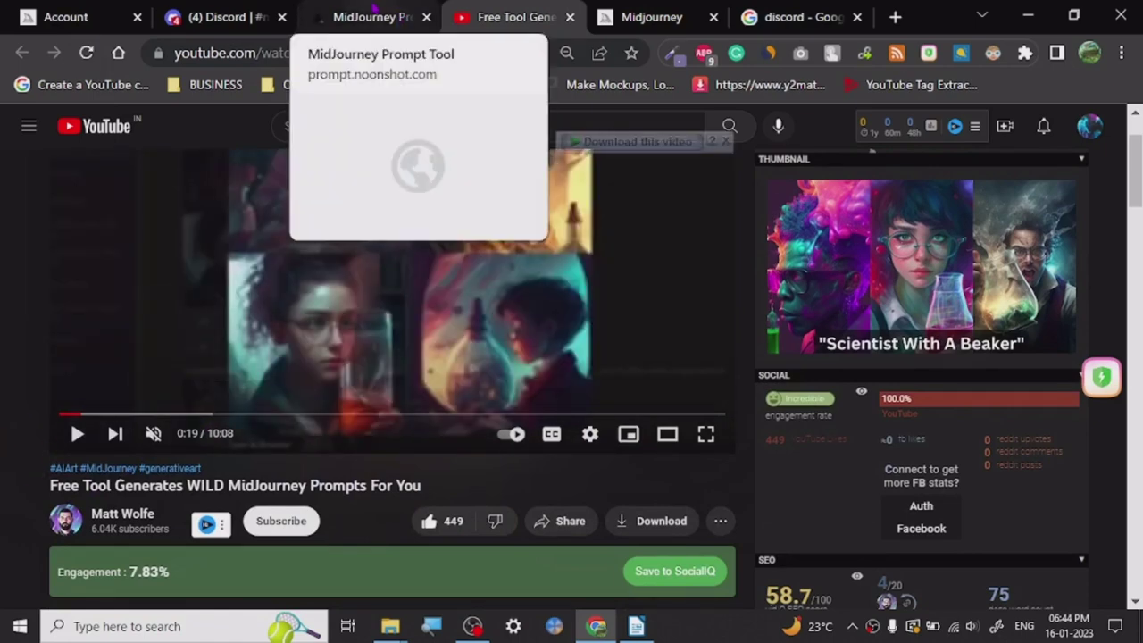
click(374, 16)
click(222, 16)
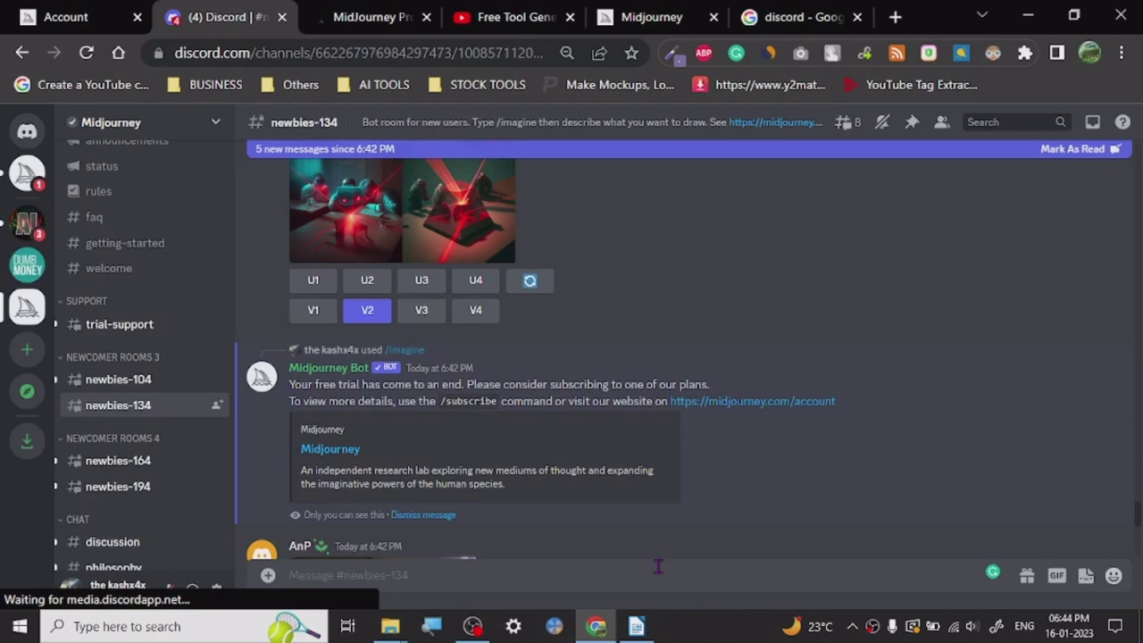
Type 'AI IS JUST A LEARNING MODEL' on a new line under the heading in BLANK.odt.
click(635, 626)
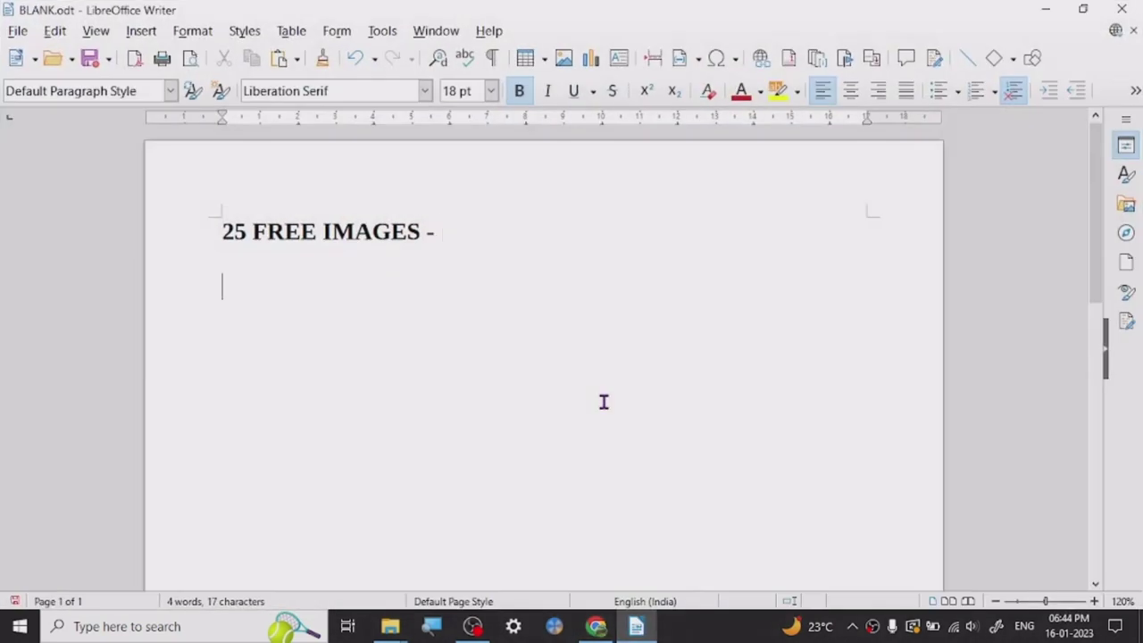
key(Return)
text(AI IS JU)
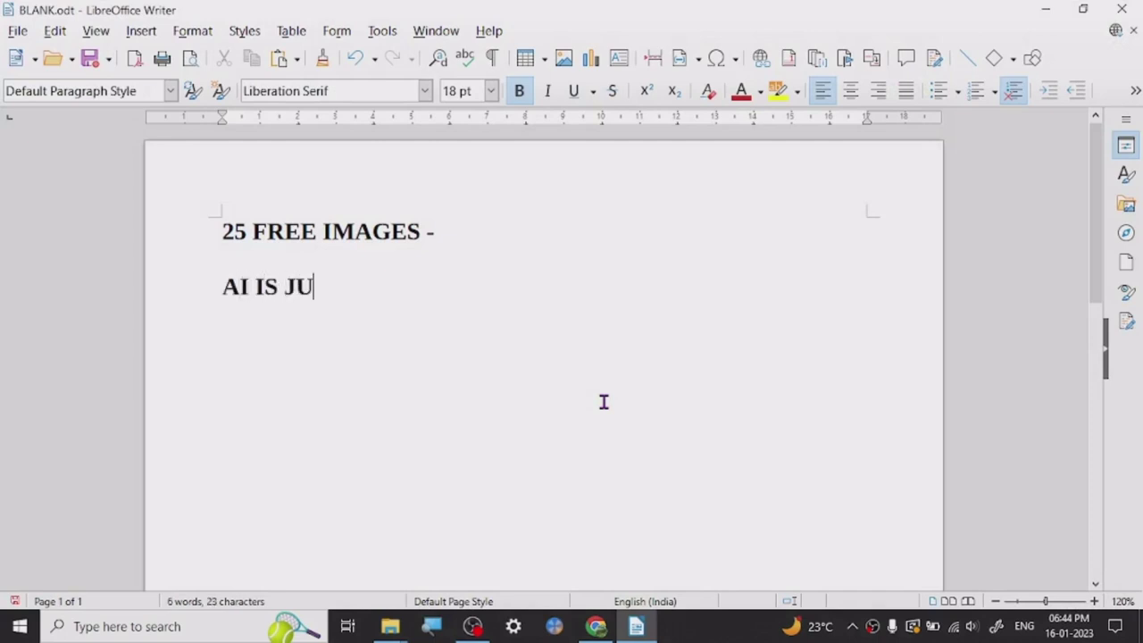
text(ST A )
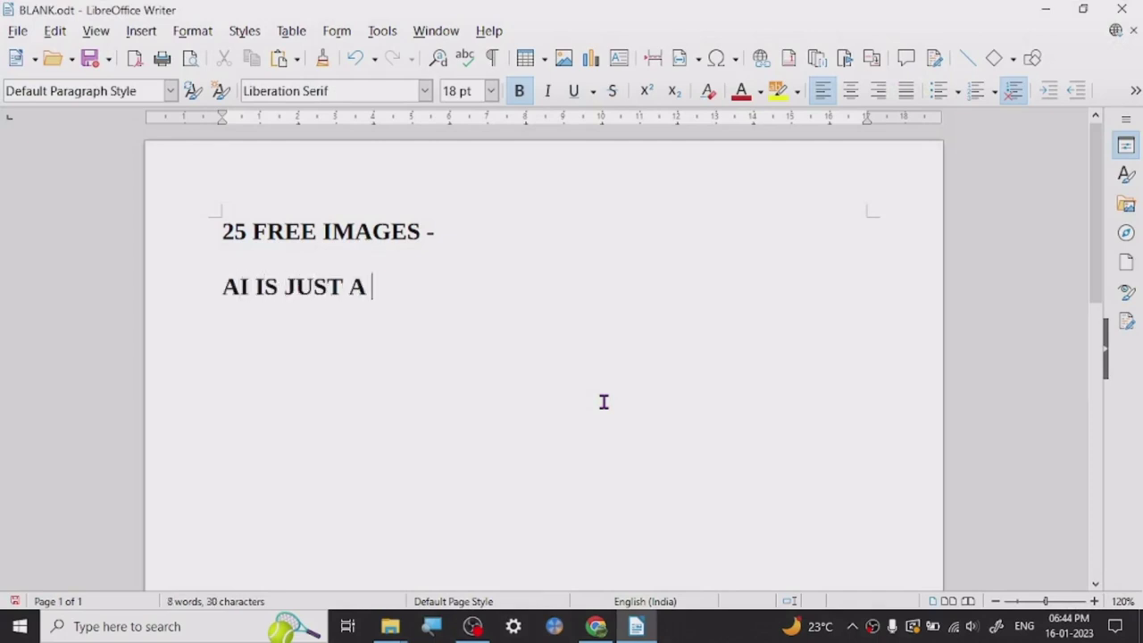
text(LEARNING )
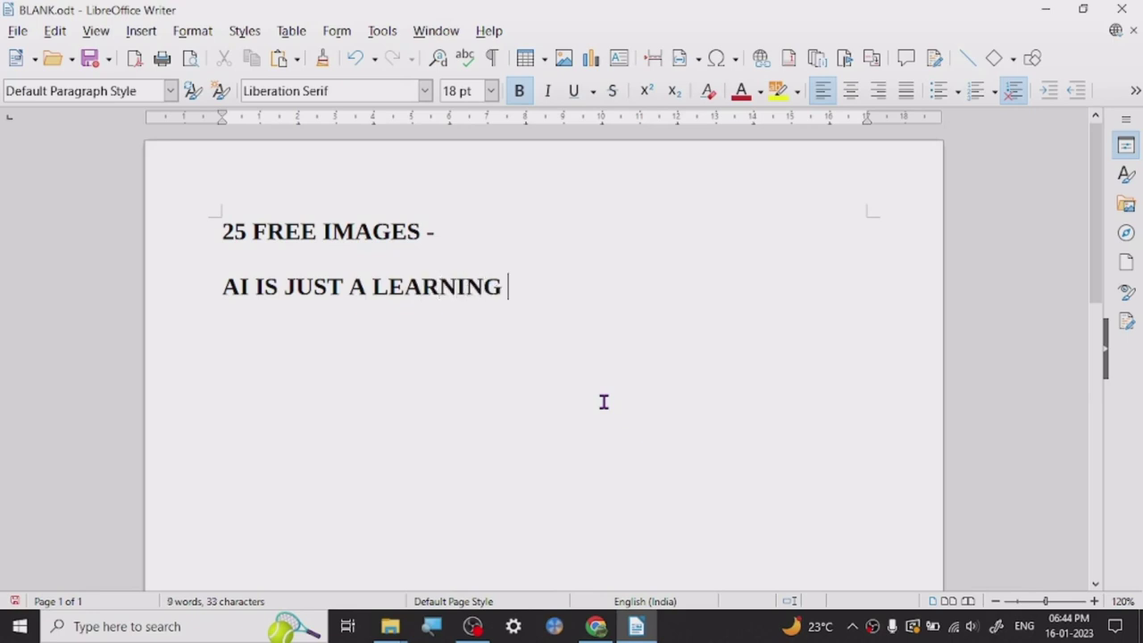
text(MODEL)
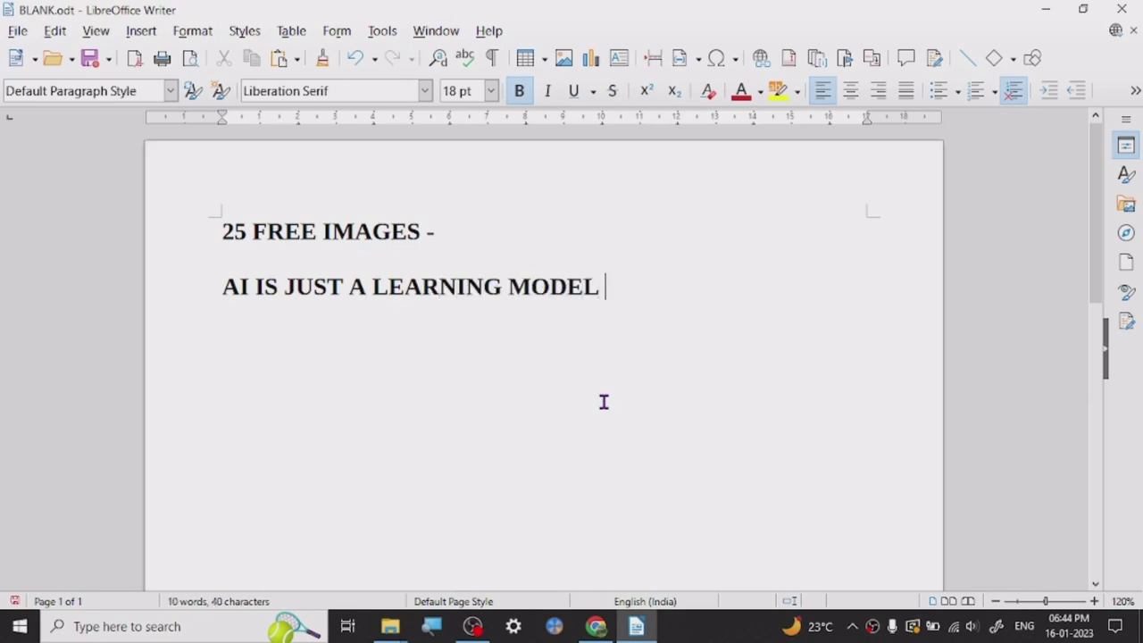
Underline the line, colour it dark red, highlight it yellow, and add a dash at the end.
click(408, 287)
triple_click(408, 287)
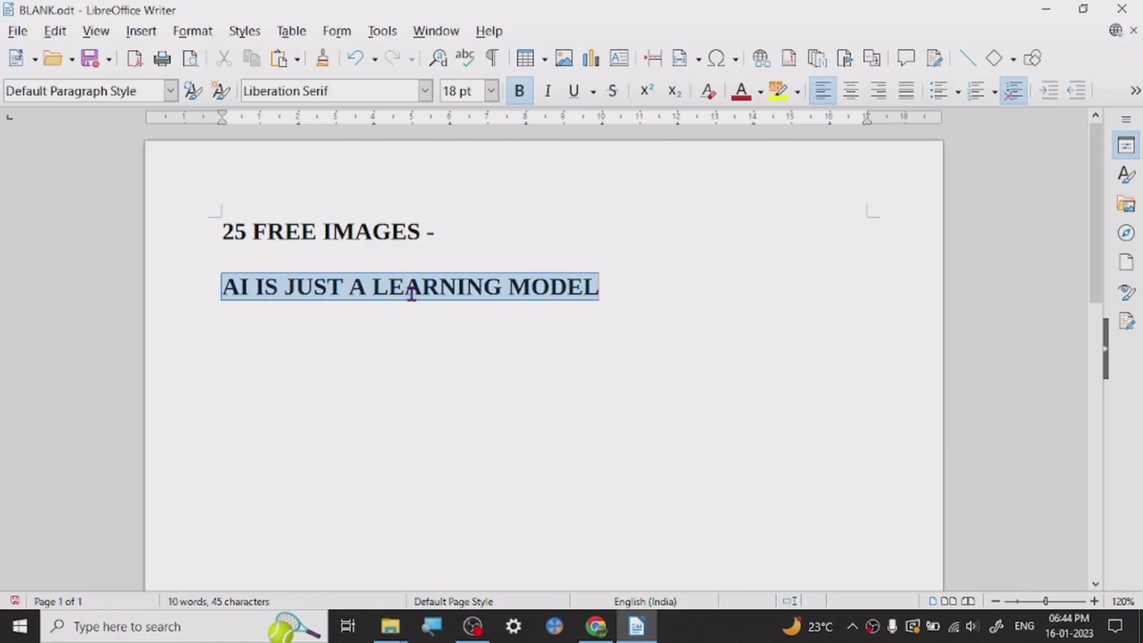
click(573, 91)
click(739, 91)
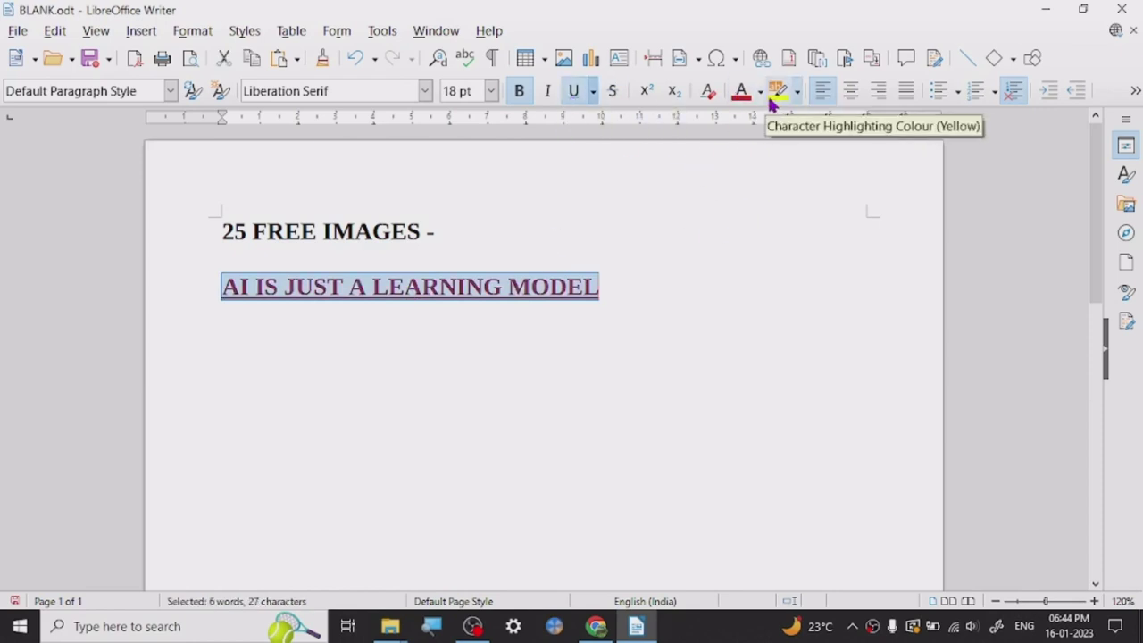
click(769, 96)
click(632, 319)
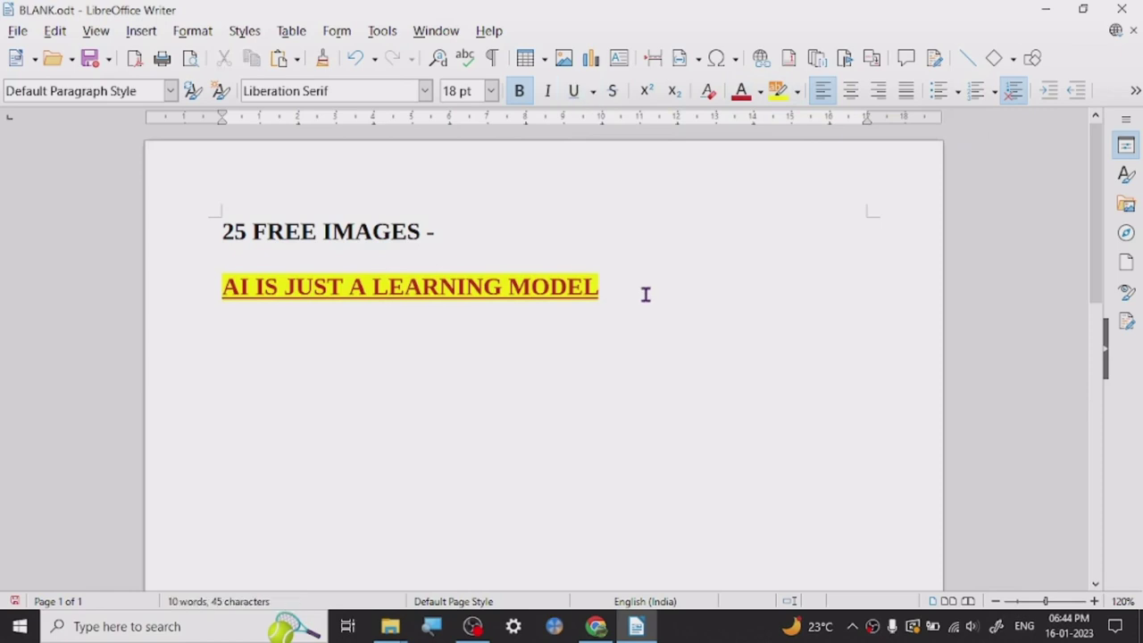
text(-)
Minimize LibreOffice Writer and scroll newbies-134 to the red-laser prism experiment grid.
click(1047, 9)
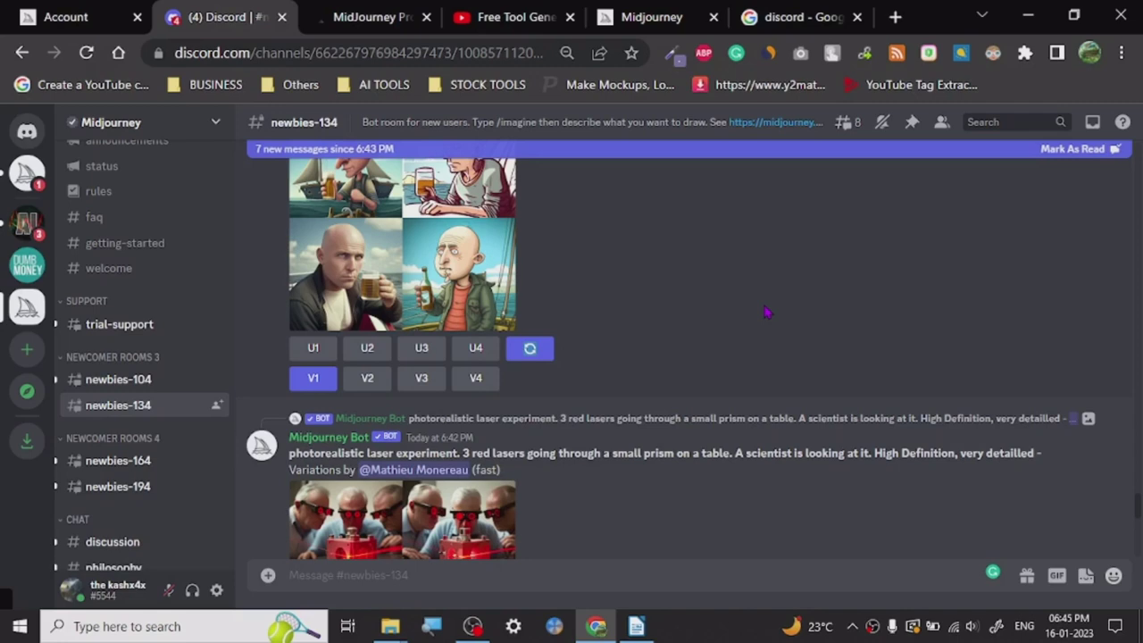
scroll(750, 331, down, 2)
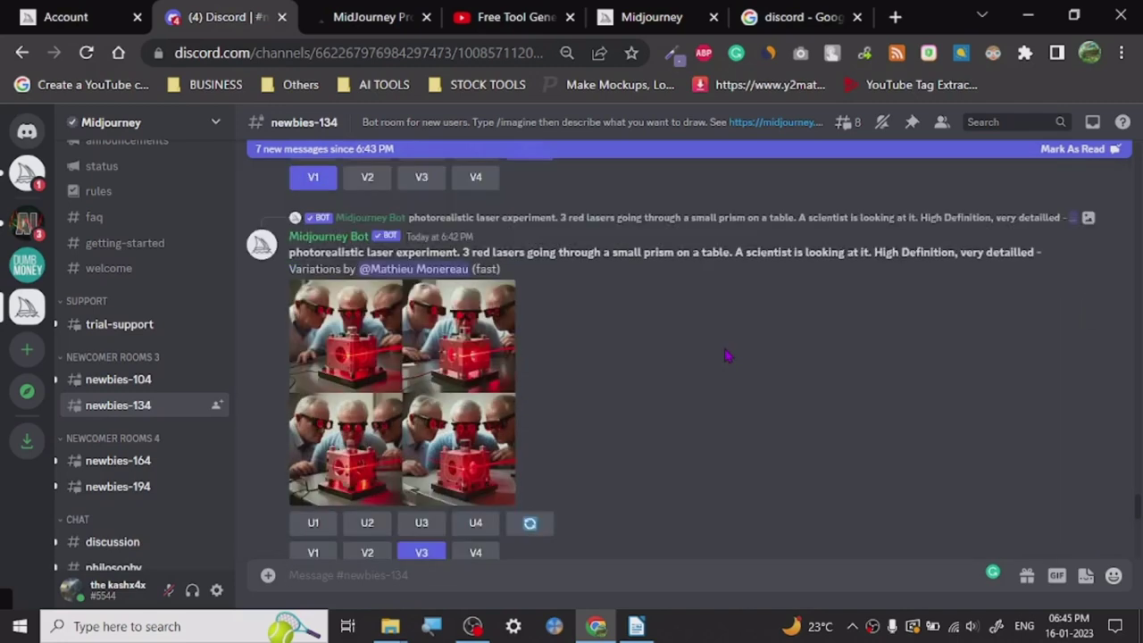